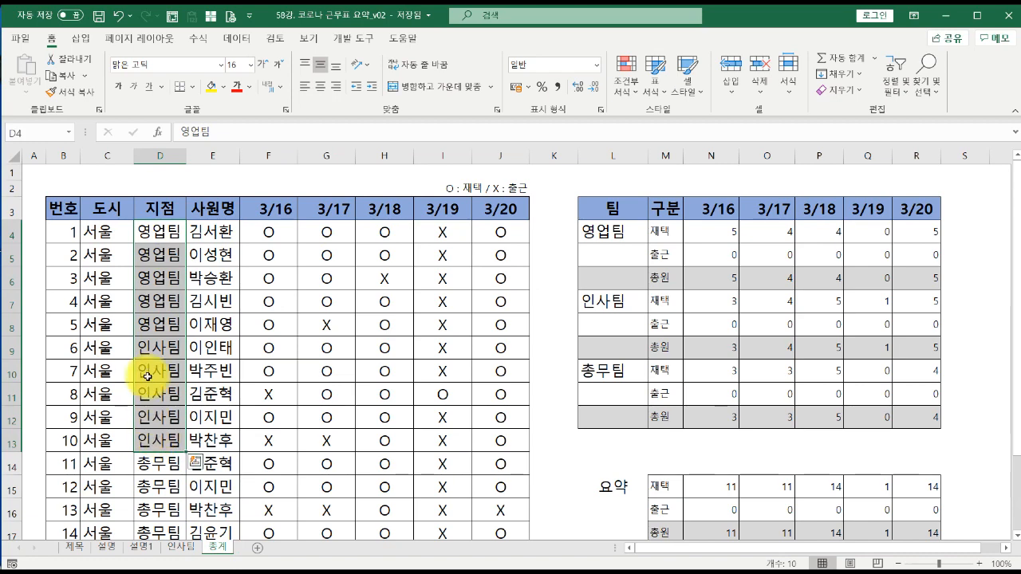
# Examine the 총계 sheet's attendance table, the 재택, 출근 and 총원 counts per team, and the 요약 formulas.
pyautogui.moveTo(278, 217); pyautogui.dragTo(497, 224)
pyautogui.moveTo(667, 233); pyautogui.dragTo(593, 296)
pyautogui.click(588, 302)
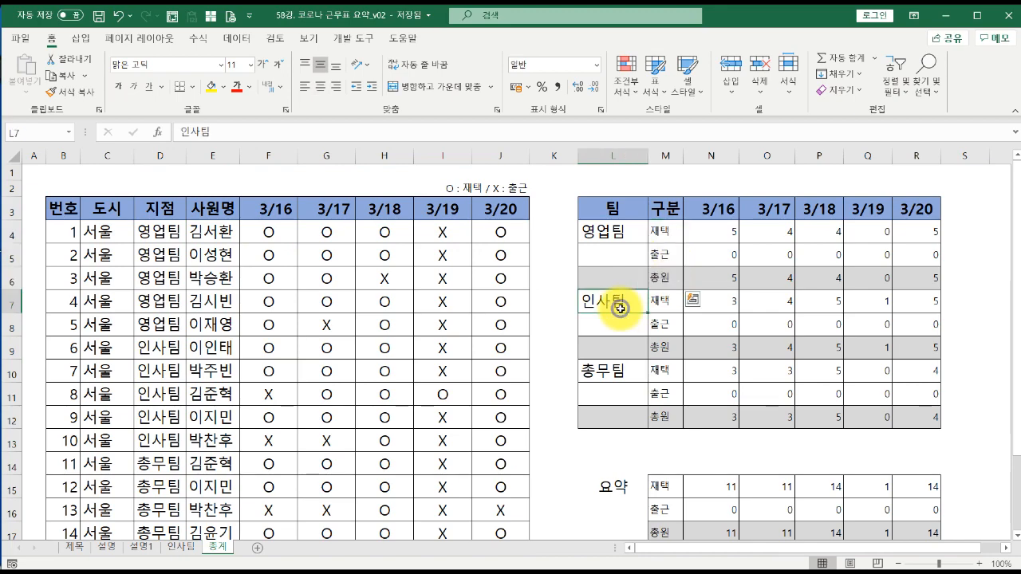
pyautogui.click(671, 304)
pyautogui.moveTo(672, 304); pyautogui.dragTo(668, 349)
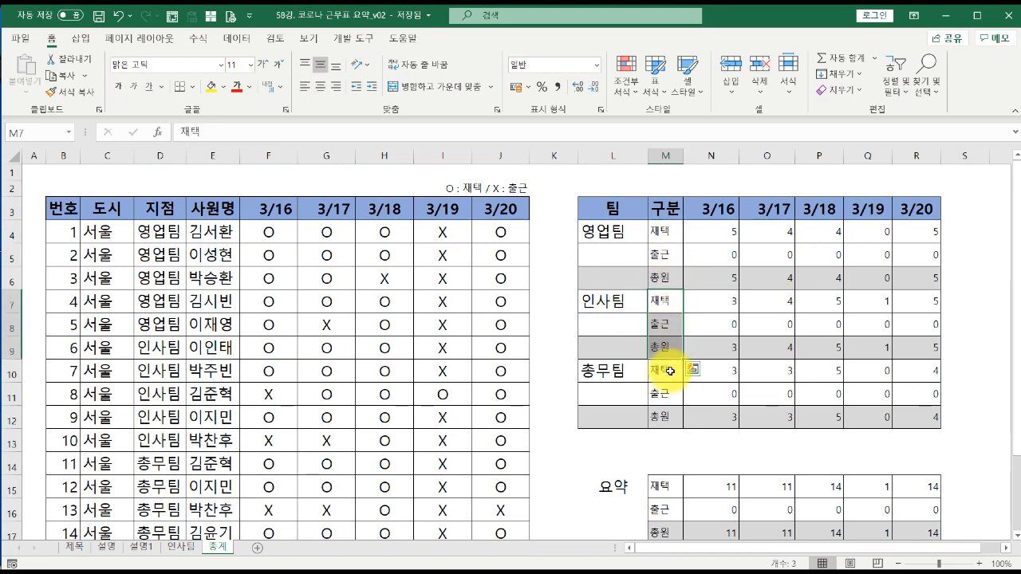
pyautogui.scroll(-1, 746, 408)
pyautogui.scroll(2, 790, 459)
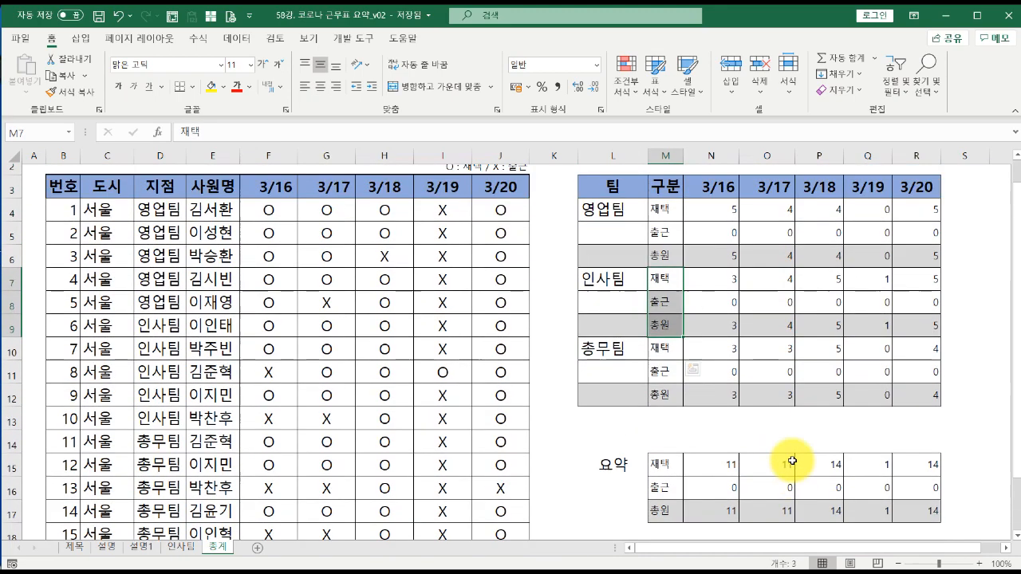
pyautogui.click(718, 212)
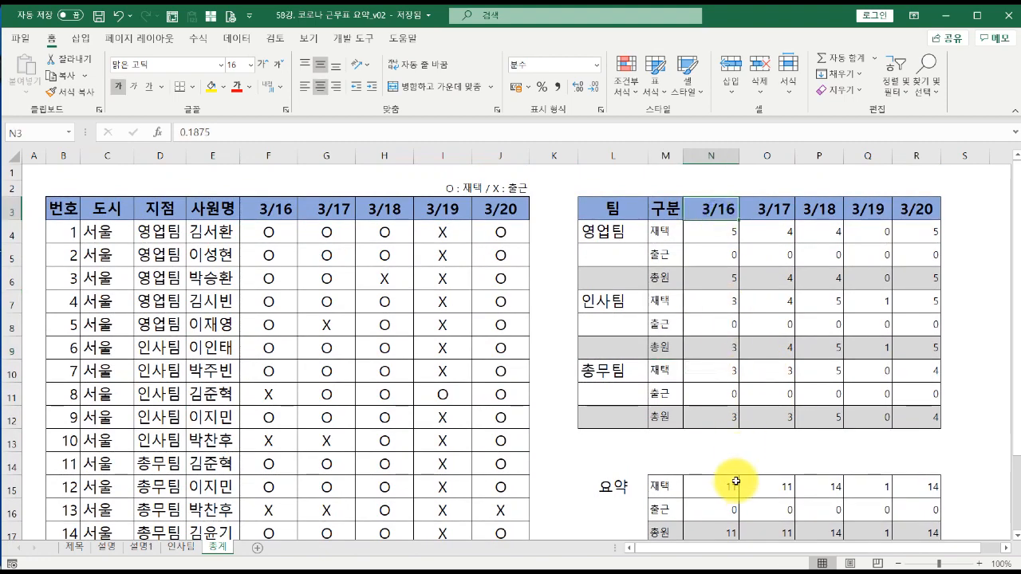
pyautogui.click(724, 484)
pyautogui.scroll(-1, 724, 484)
pyautogui.click(718, 453)
pyautogui.click(719, 479)
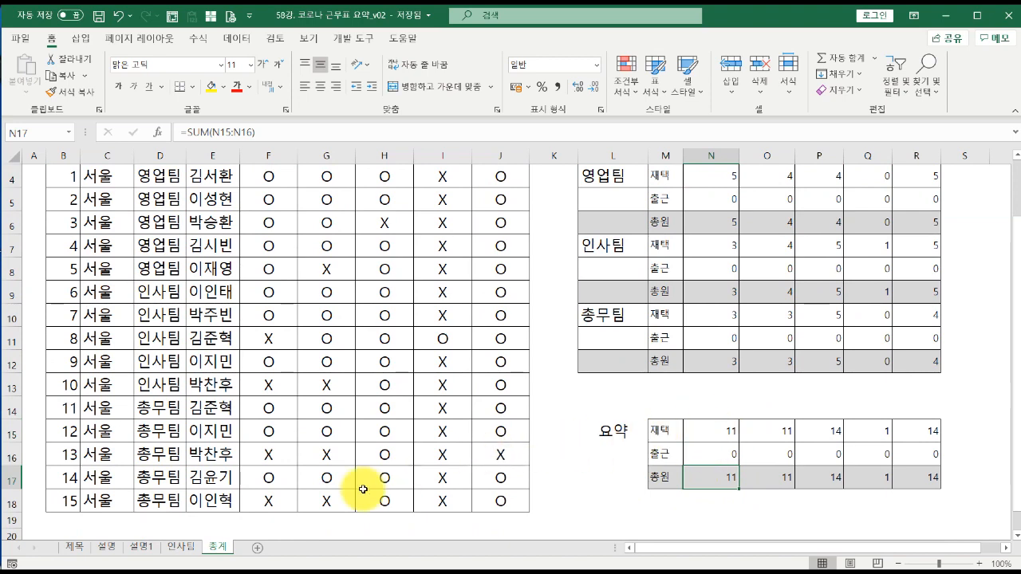
pyautogui.click(144, 455)
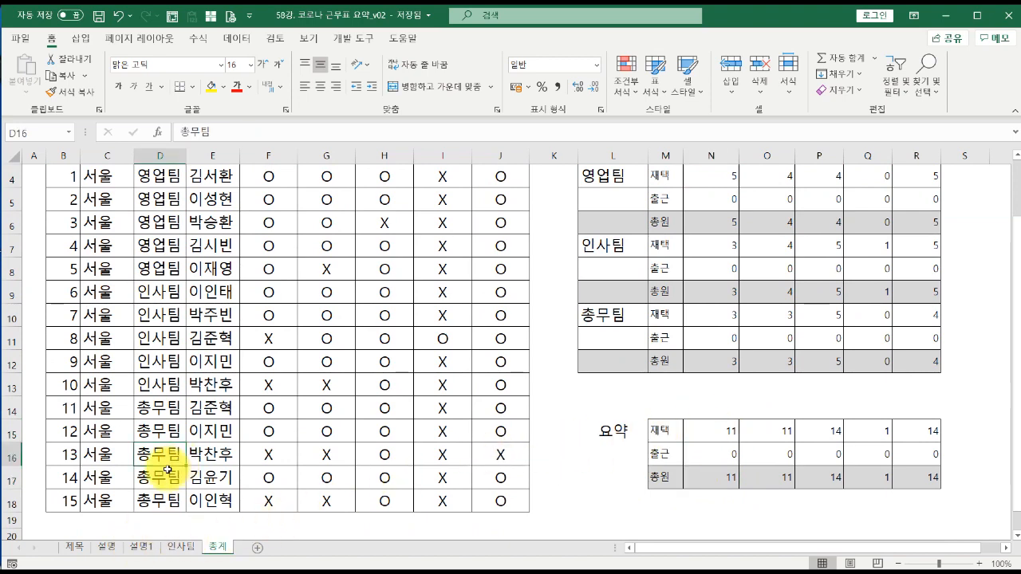
pyautogui.scroll(1, 142, 474)
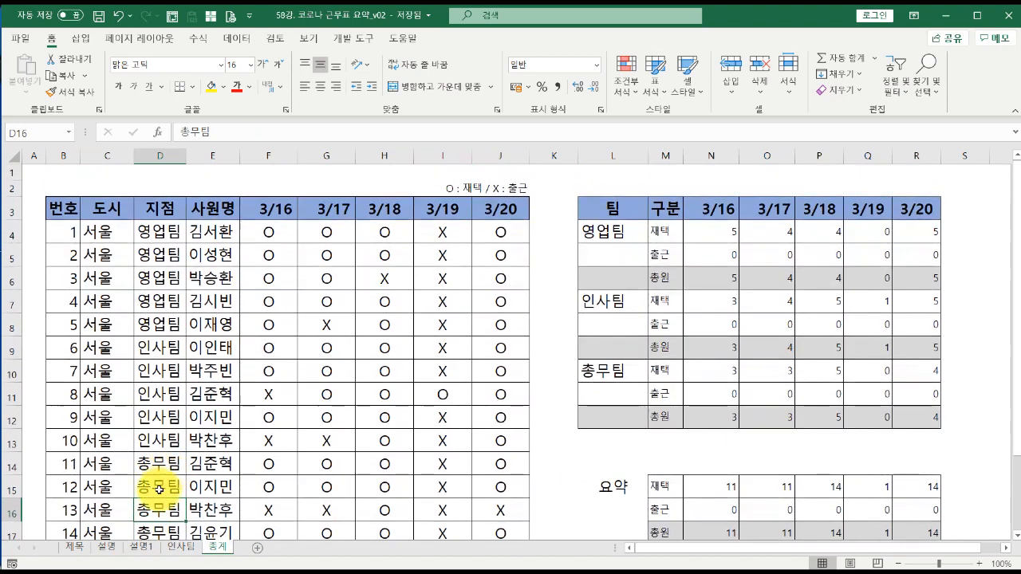
# Review the COUNT function syntax on the 설명 sheet and the 빈셀 채우기 instructions on the 설명1 sheet.
pyautogui.click(108, 547)
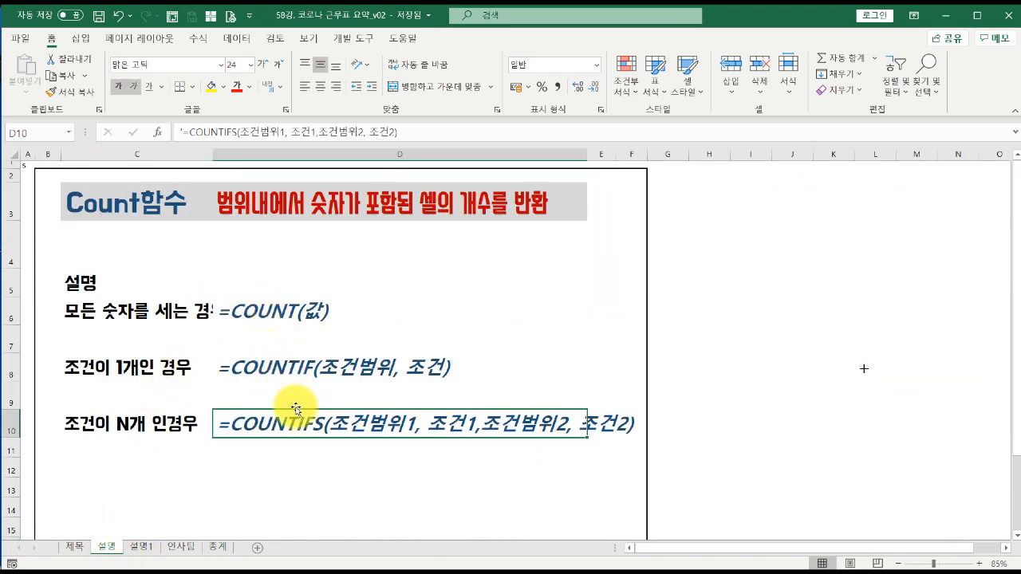
pyautogui.click(142, 547)
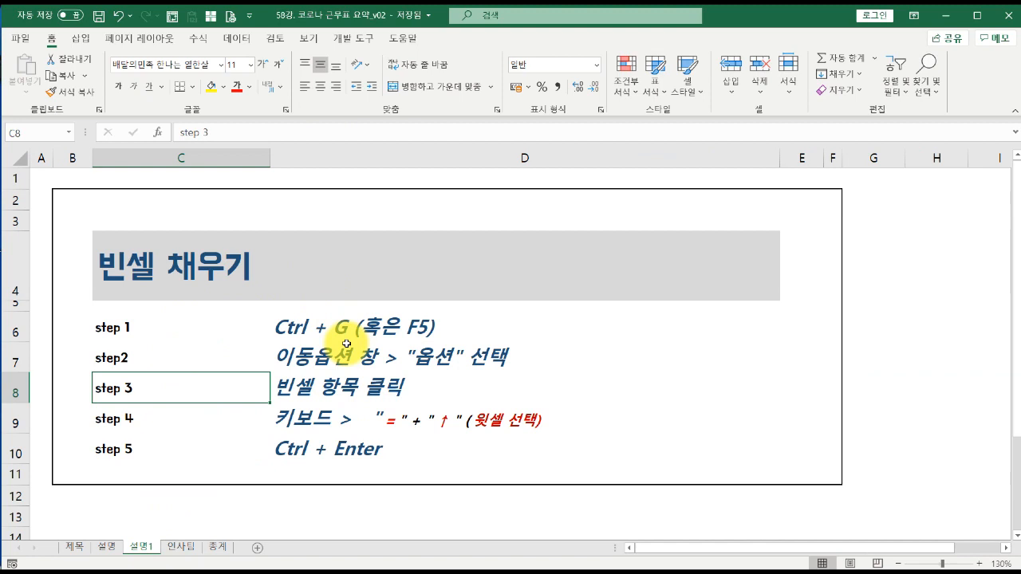
# Examine the 인사팀 sheet's dates, its O and X attendance marks, and the 재택 count formula for 3/16.
pyautogui.click(190, 554)
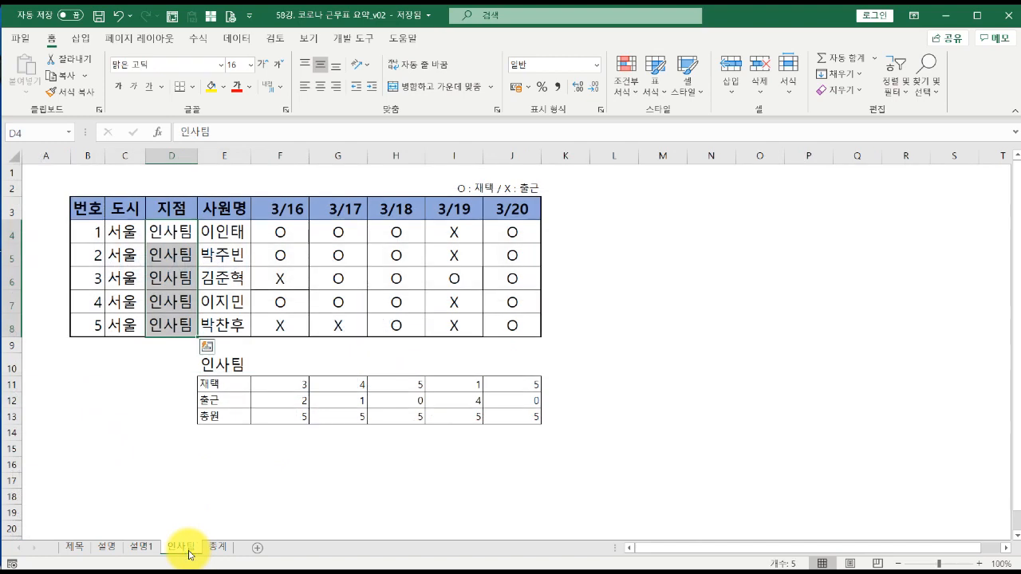
pyautogui.click(100, 431)
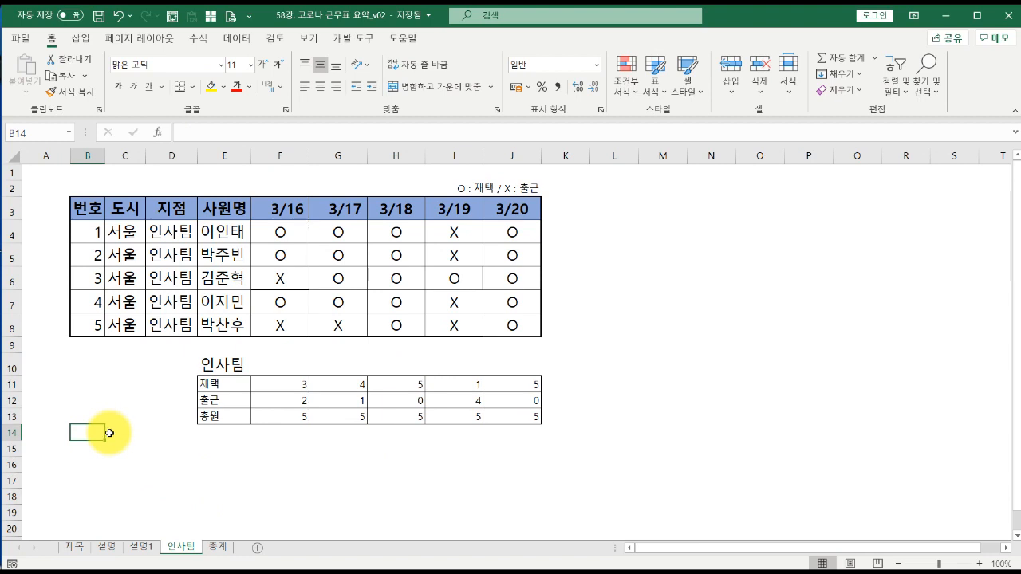
pyautogui.moveTo(269, 211); pyautogui.dragTo(503, 210)
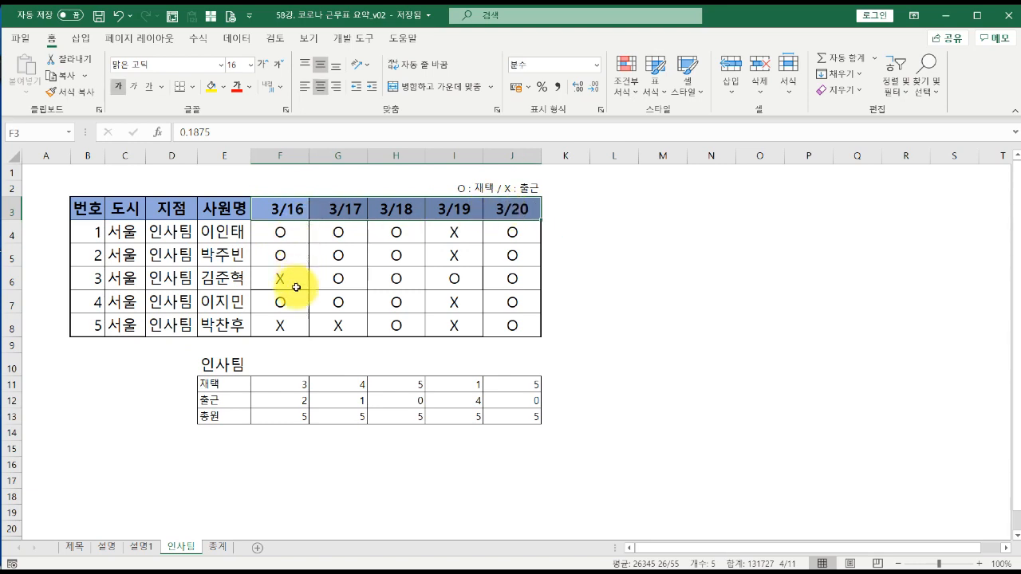
pyautogui.click(289, 334)
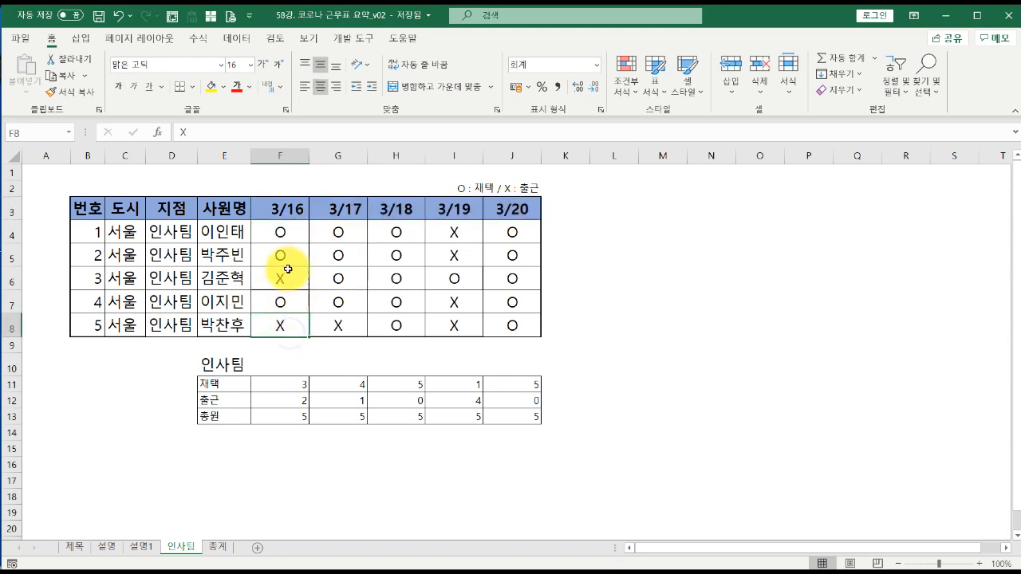
pyautogui.moveTo(299, 214); pyautogui.dragTo(506, 205)
pyautogui.click(177, 213)
pyautogui.moveTo(178, 213); pyautogui.dragTo(227, 315)
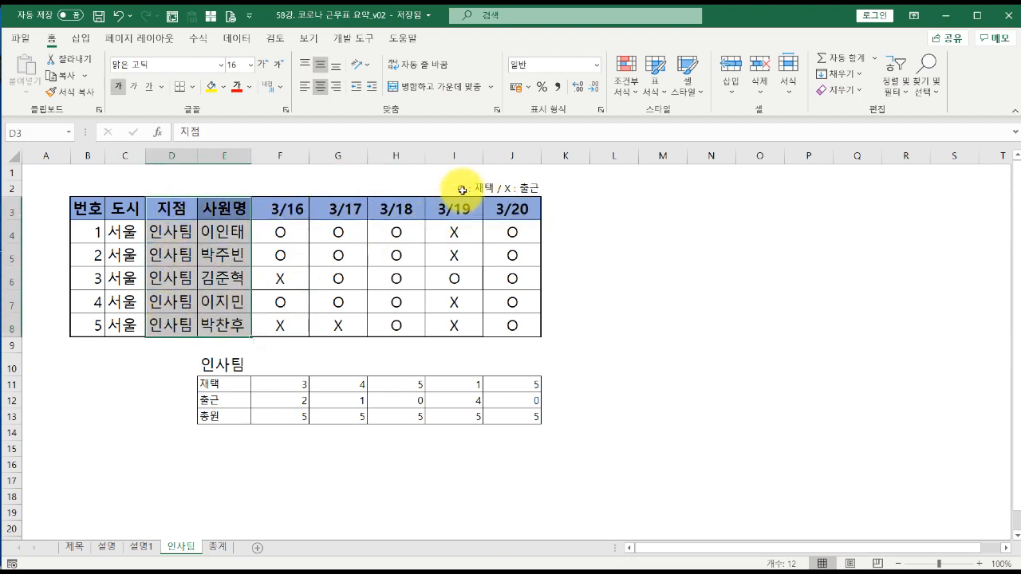
pyautogui.moveTo(283, 232); pyautogui.dragTo(284, 253)
pyautogui.click(283, 279)
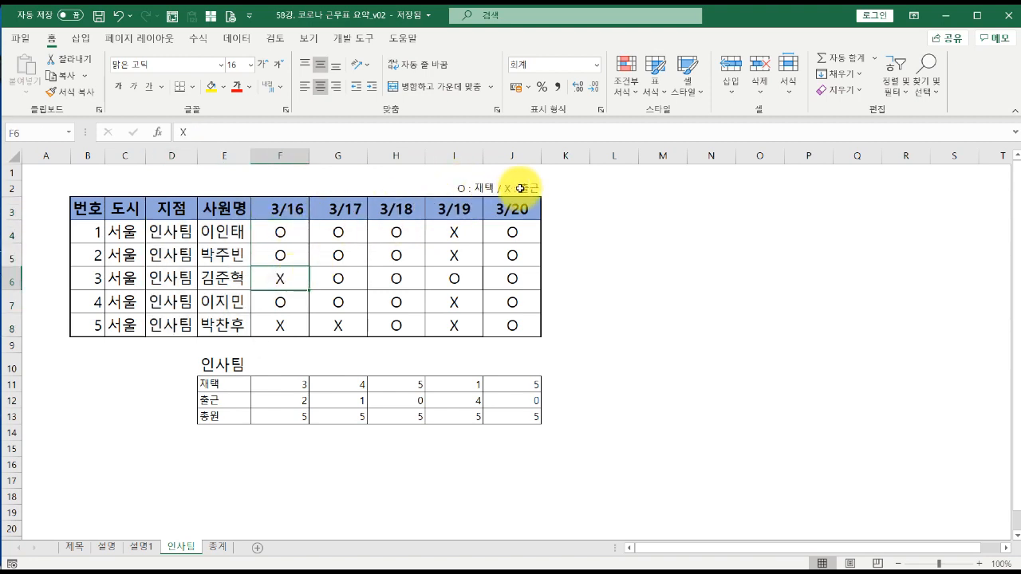
pyautogui.moveTo(280, 231); pyautogui.dragTo(280, 325)
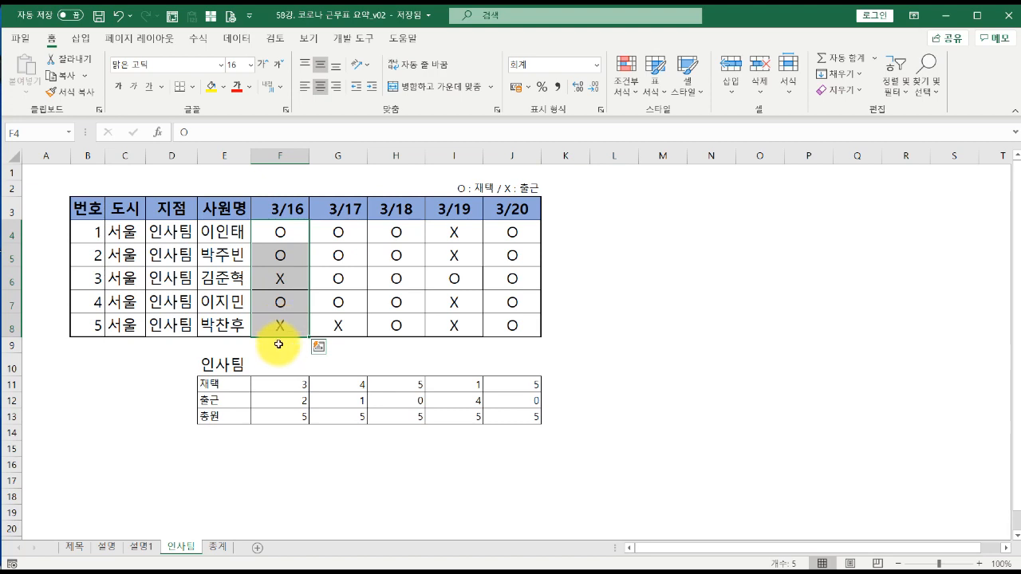
pyautogui.click(280, 381)
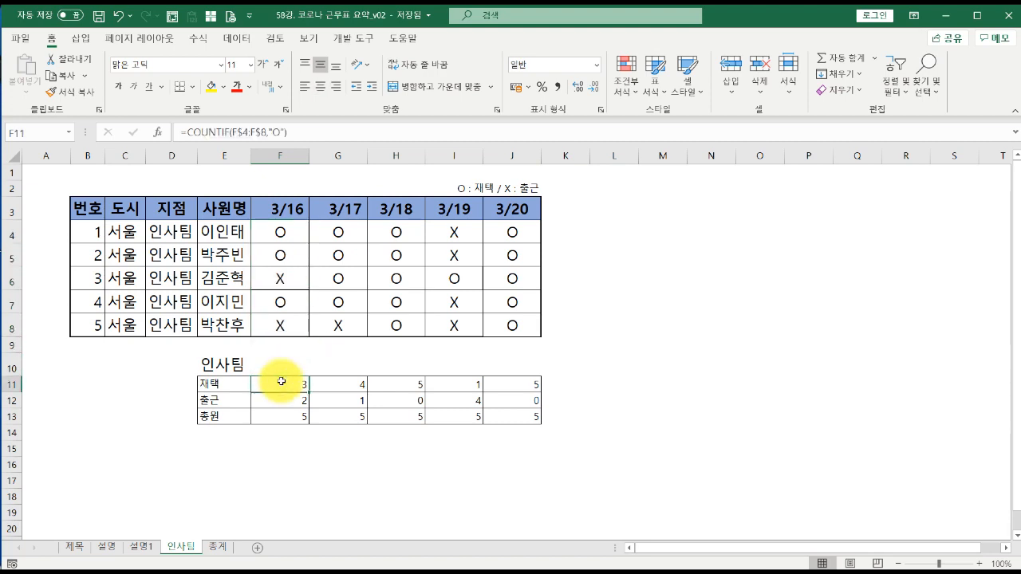
pyautogui.click(279, 327)
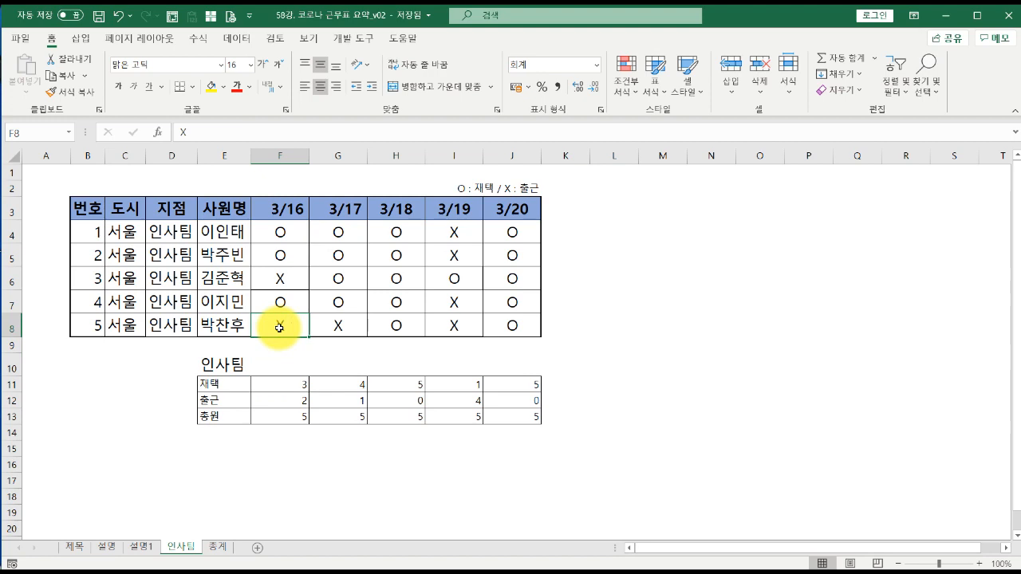
pyautogui.click(296, 386)
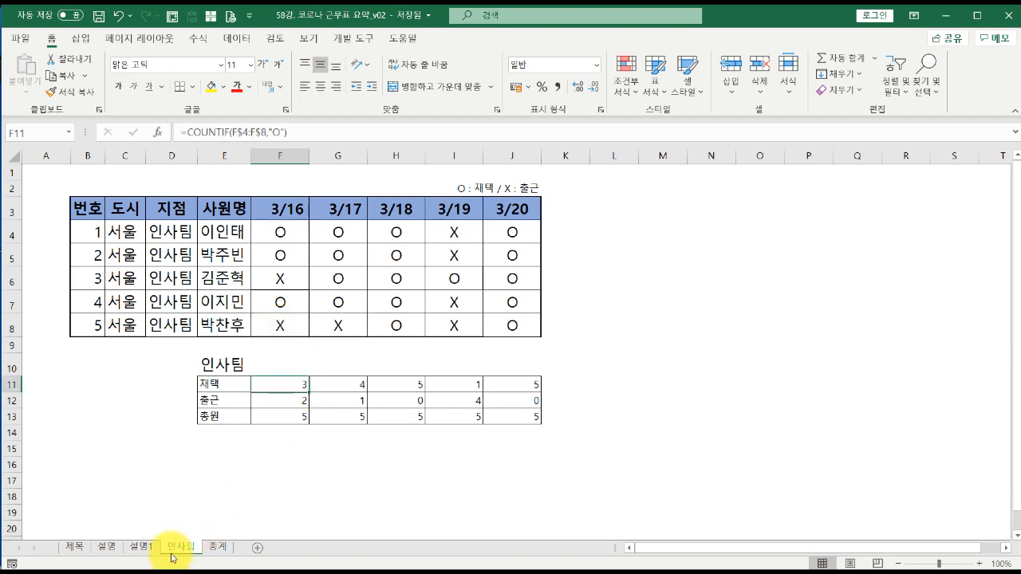
# Review the single-condition COUNTIF syntax on the 설명 sheet.
pyautogui.click(141, 547)
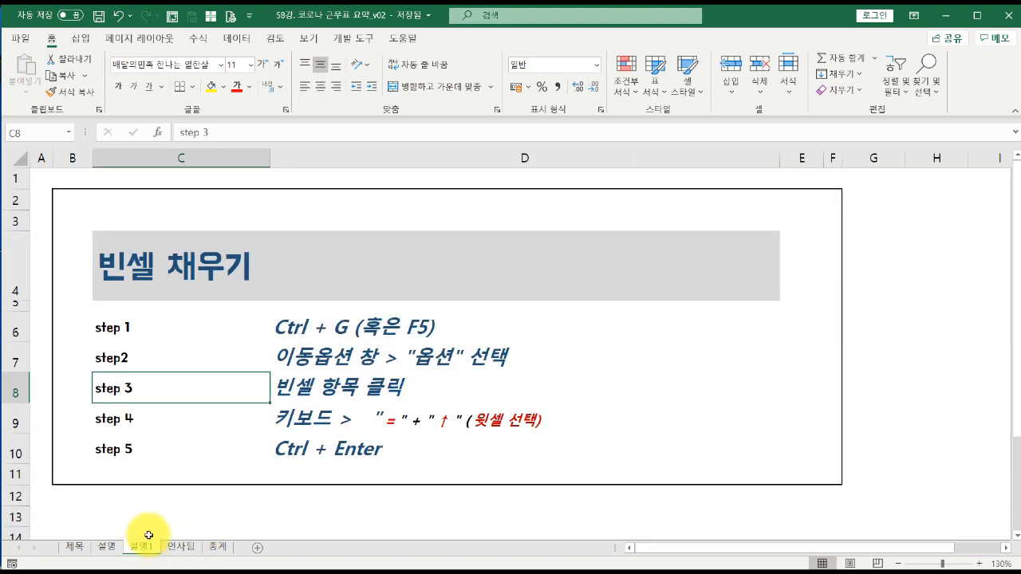
pyautogui.click(107, 548)
pyautogui.click(118, 371)
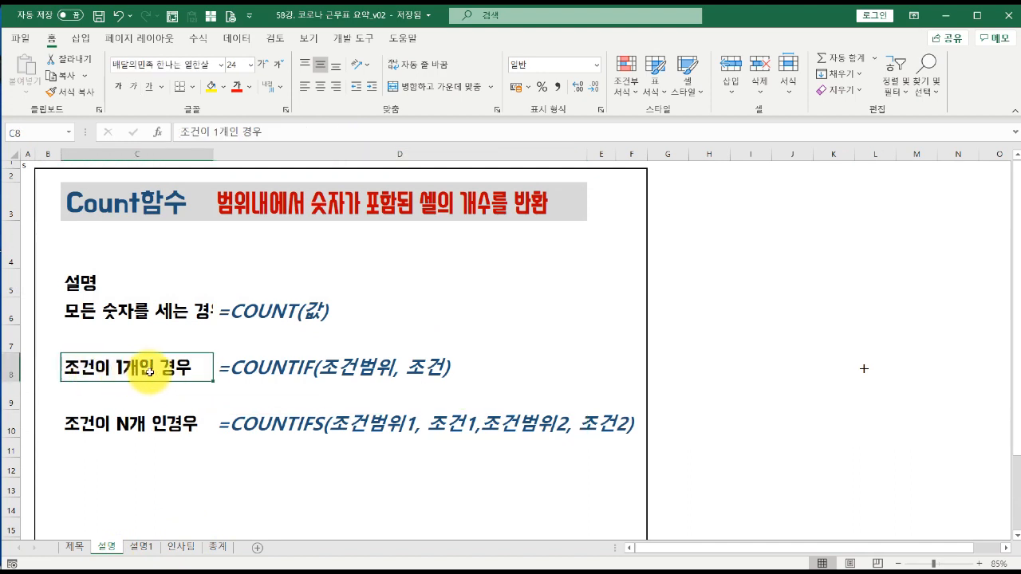
pyautogui.click(239, 368)
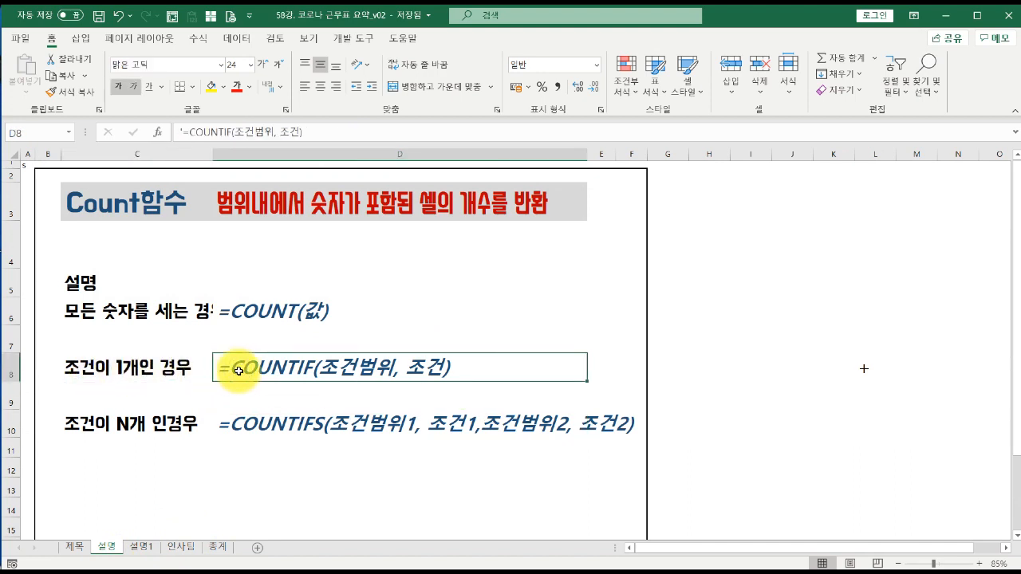
# Inspect the range and criteria of the COUNTIF formula in cell F11 on the 인사팀 sheet.
pyautogui.click(188, 548)
pyautogui.click(221, 384)
pyautogui.moveTo(171, 232); pyautogui.dragTo(168, 335)
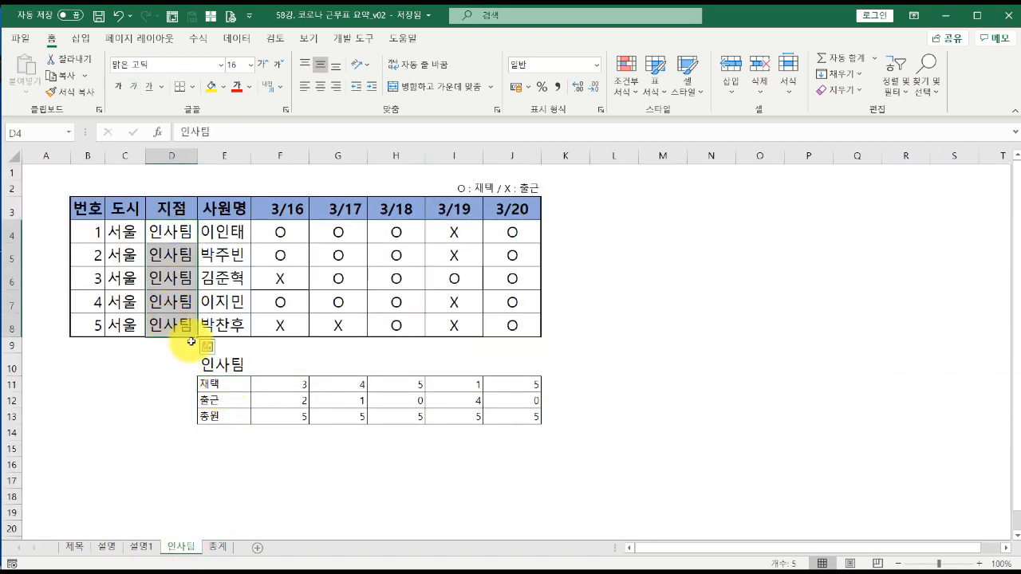
pyautogui.click(267, 378)
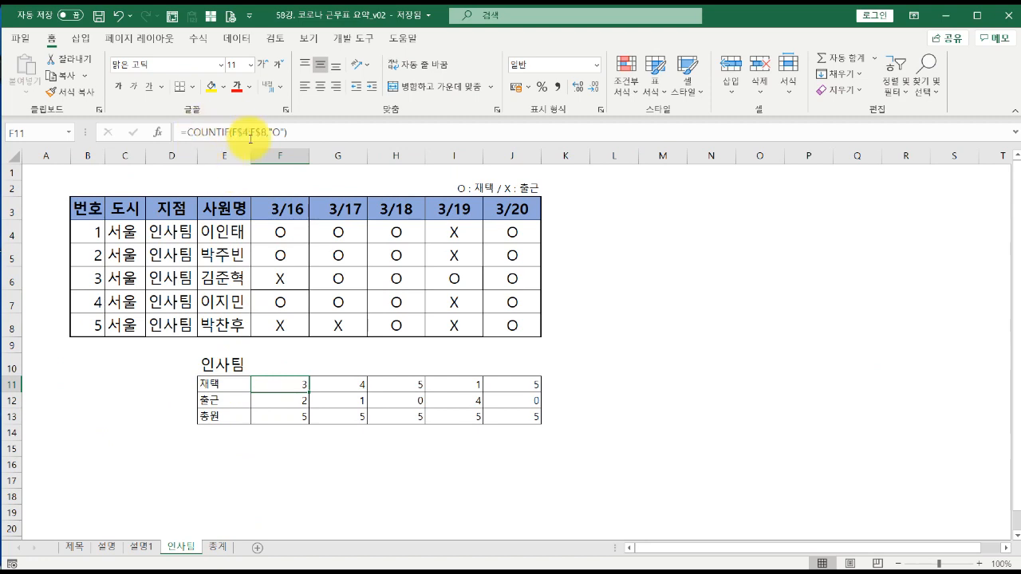
pyautogui.doubleClick(292, 388)
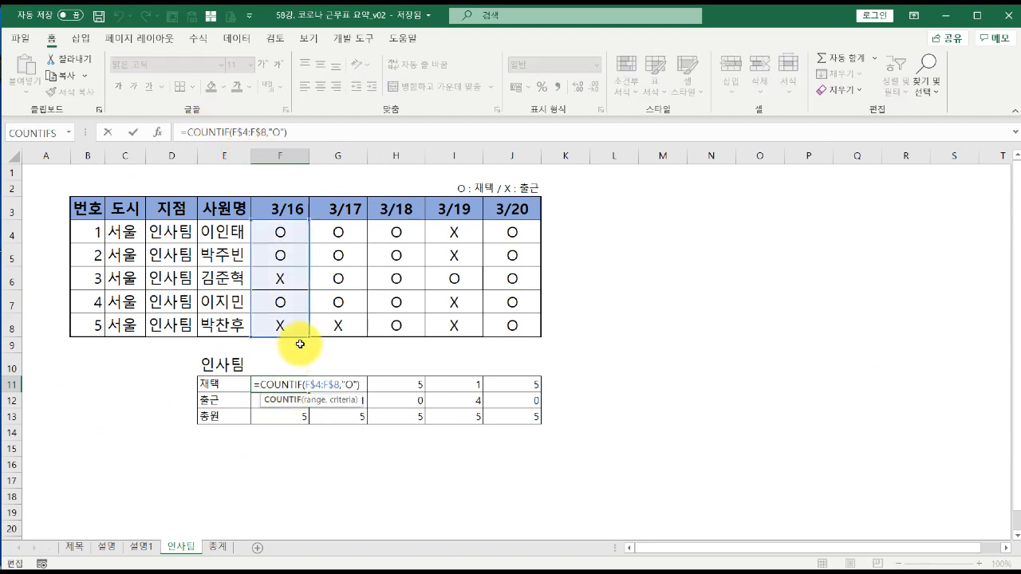
pyautogui.press('Escape')
# Search the function wizard for countif and insert the COUNTIF function in cell F15 on the 인사팀 sheet.
pyautogui.click(274, 442)
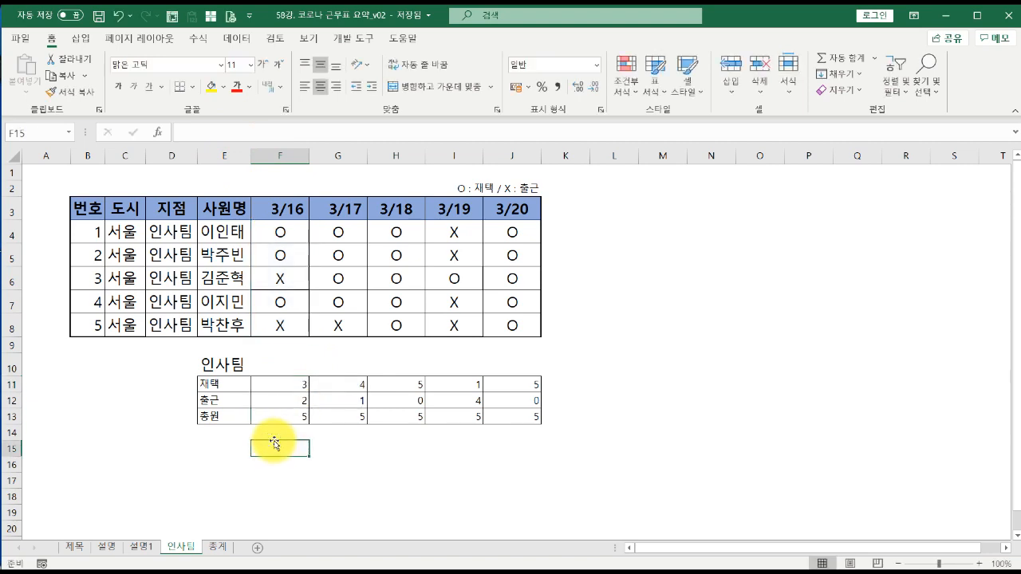
pyautogui.click(158, 133)
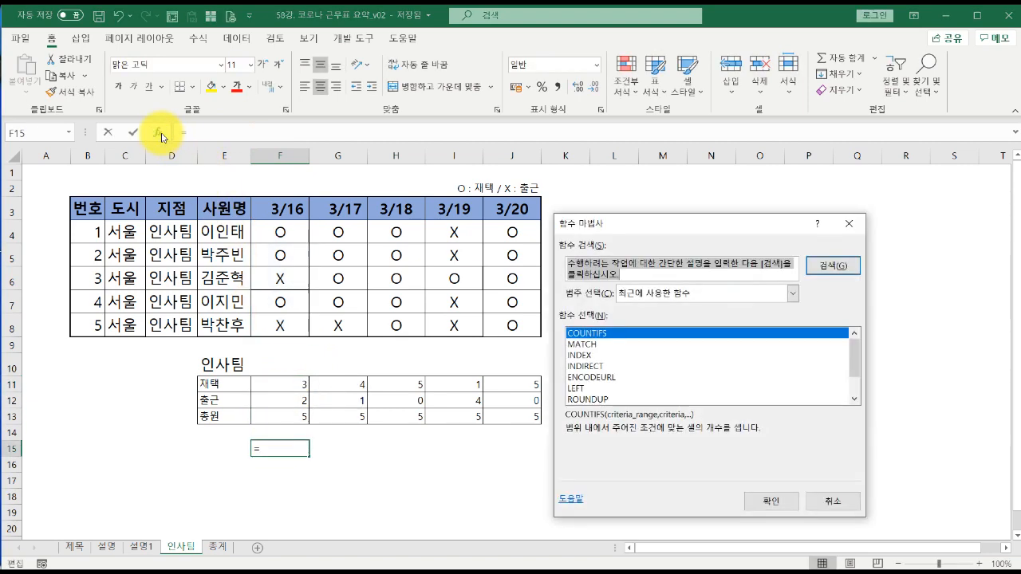
pyautogui.write('countif')
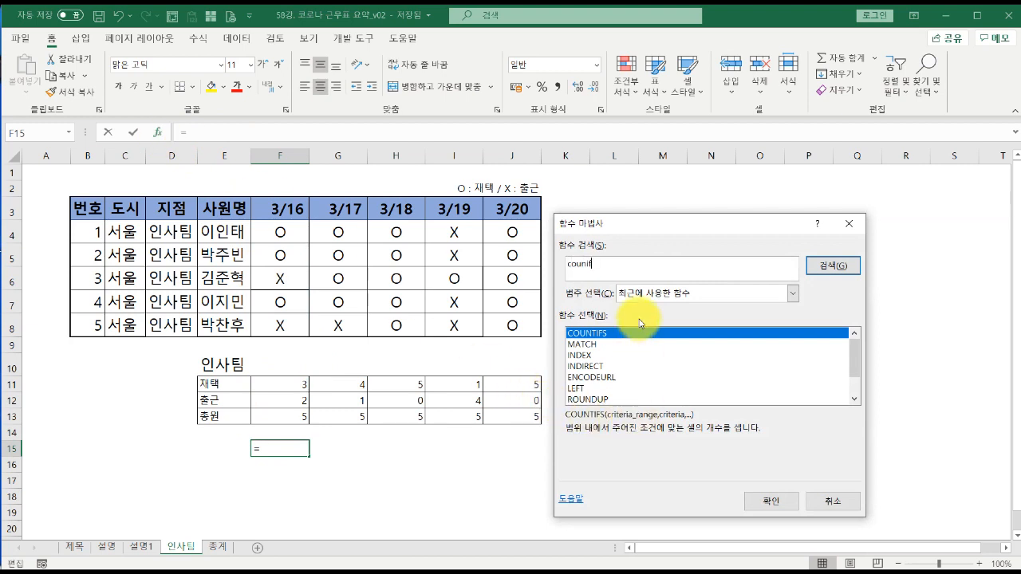
pyautogui.press('Return')
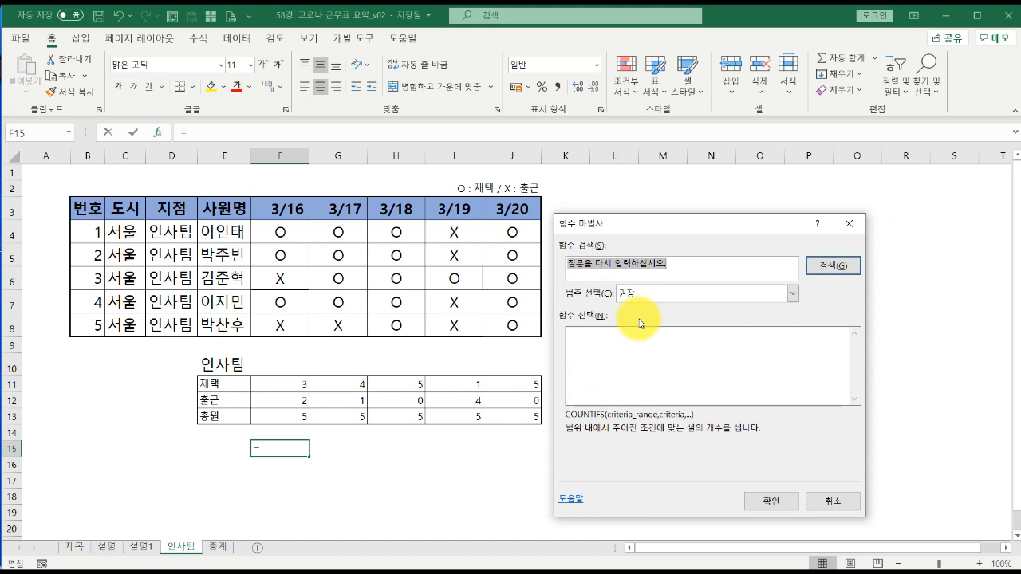
pyautogui.write('countif')
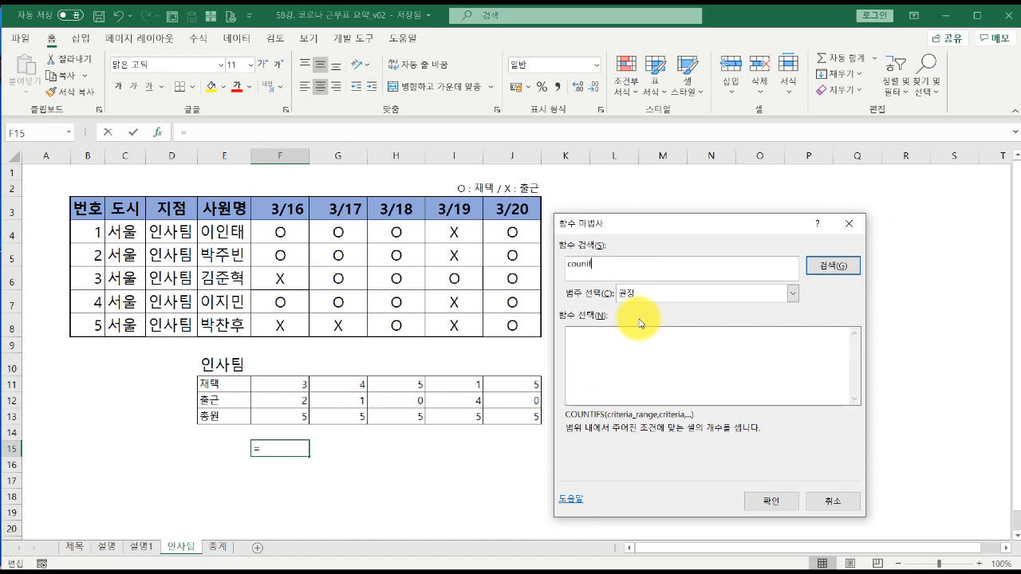
pyautogui.press('Return')
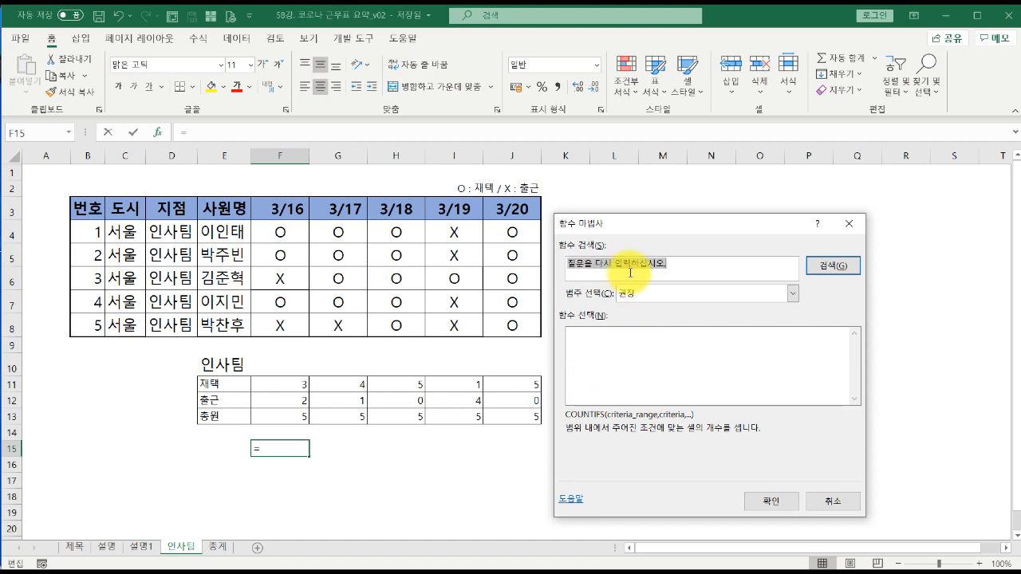
pyautogui.write('coun')
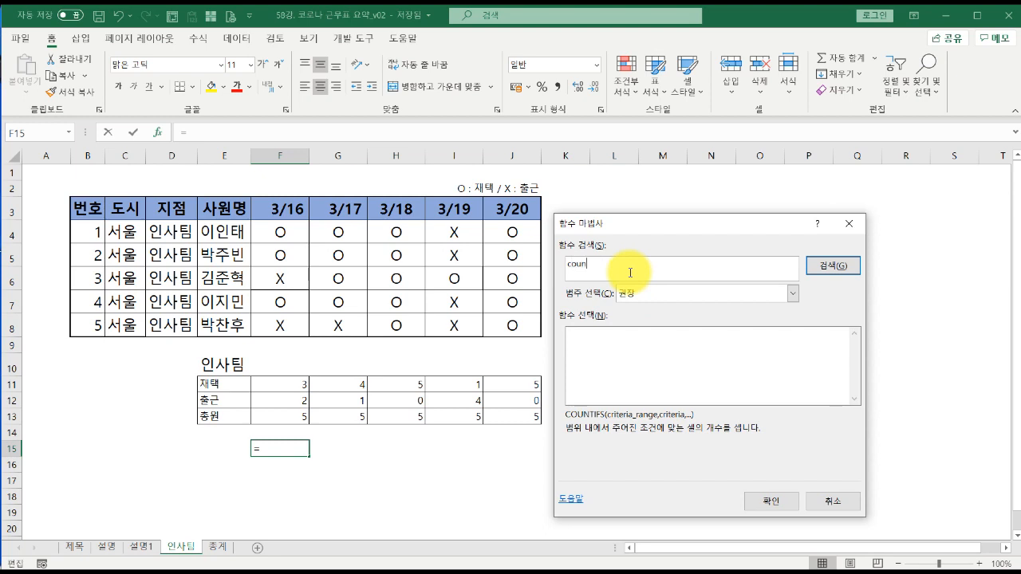
pyautogui.press('Return')
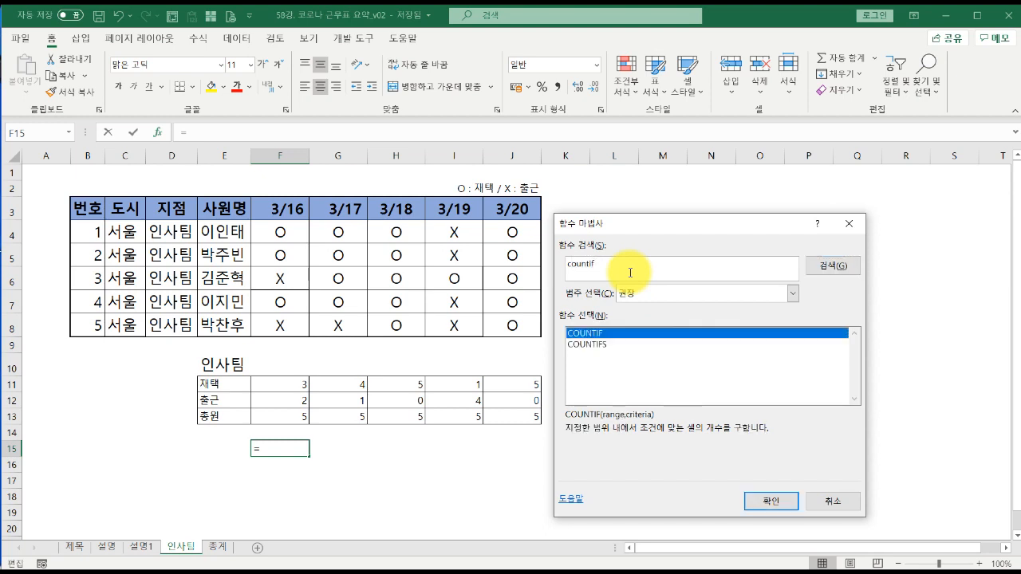
pyautogui.doubleClick(609, 333)
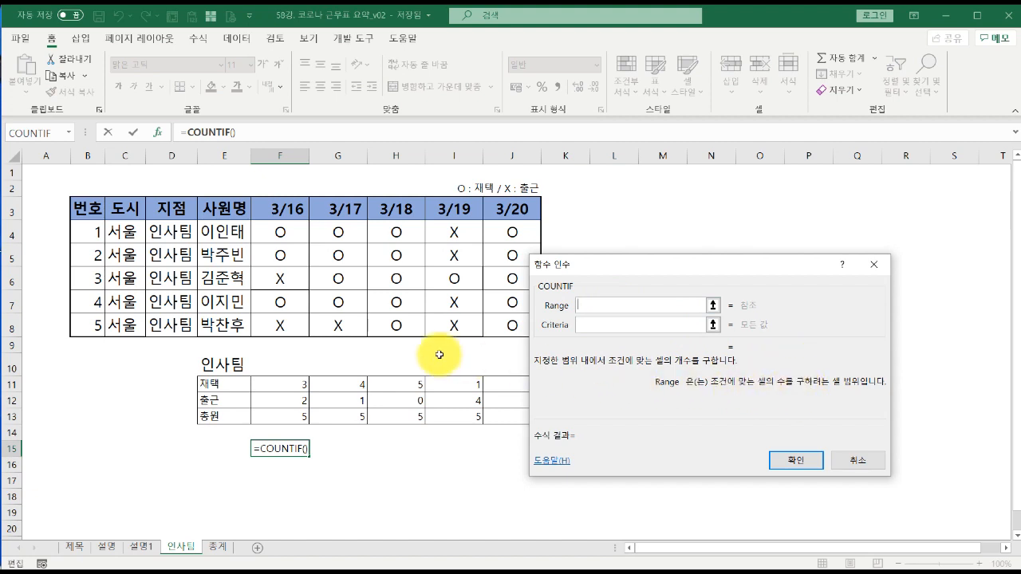
# Set the COUNTIF range to F4:F8 and the criteria to "O" for the formula in F15.
pyautogui.click(595, 325)
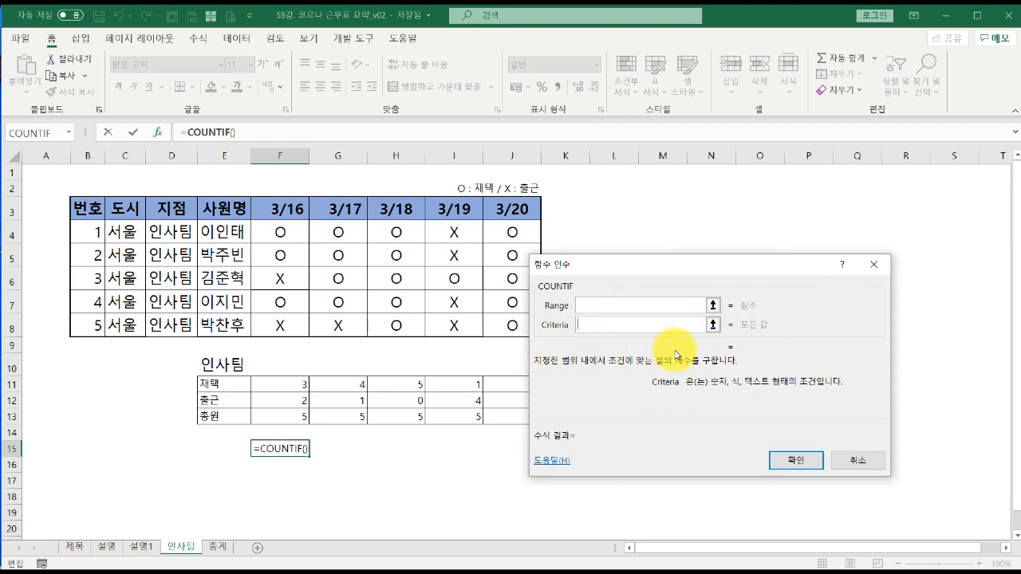
pyautogui.moveTo(684, 271); pyautogui.dragTo(561, 281)
pyautogui.click(477, 315)
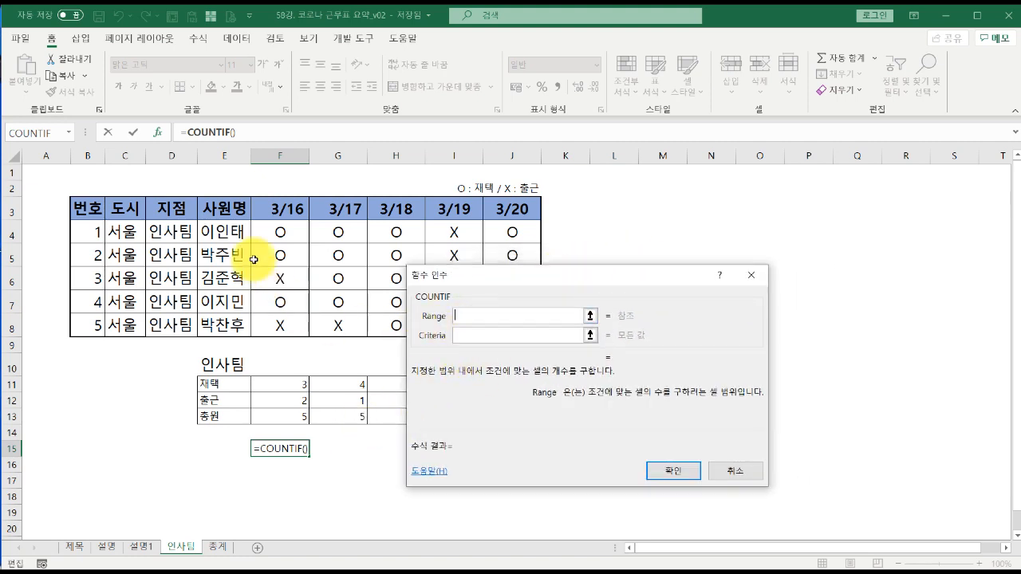
pyautogui.click(279, 232)
pyautogui.moveTo(279, 232); pyautogui.dragTo(281, 325)
pyautogui.click(463, 334)
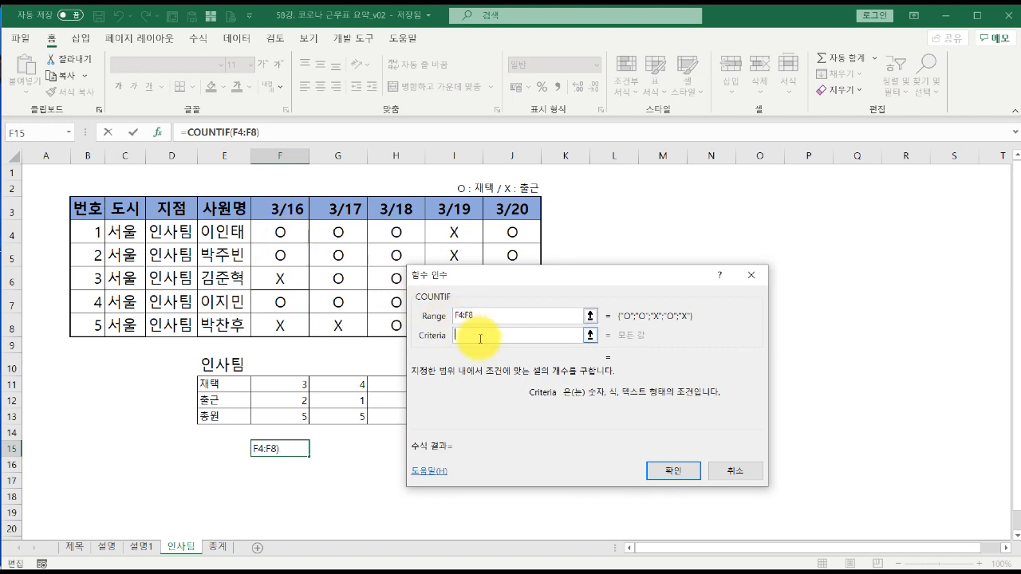
pyautogui.click(677, 472)
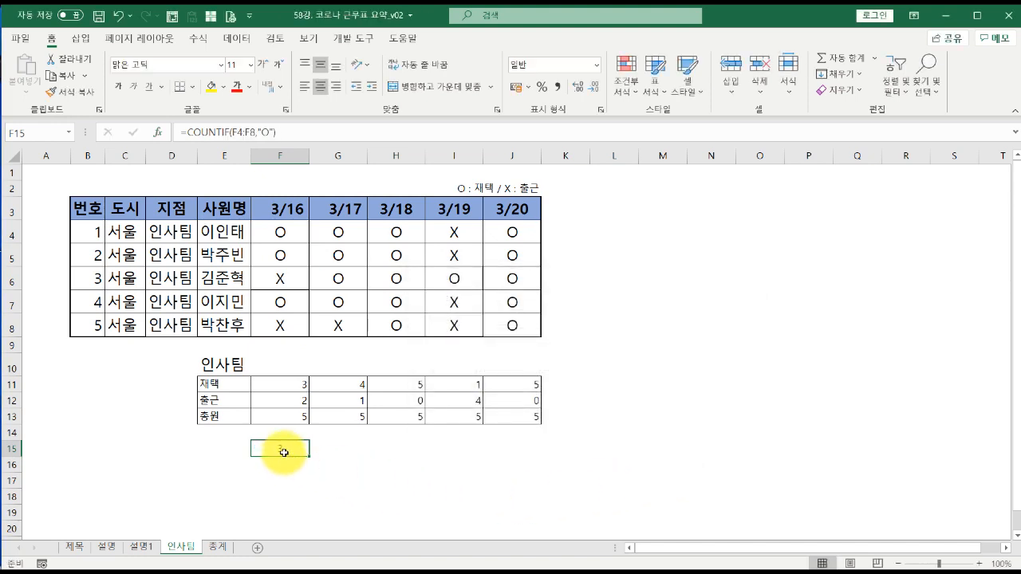
# Compare F15 with the 재택 count in F11 and fill the COUNTIF formula across to J15.
pyautogui.click(294, 383)
pyautogui.click(293, 448)
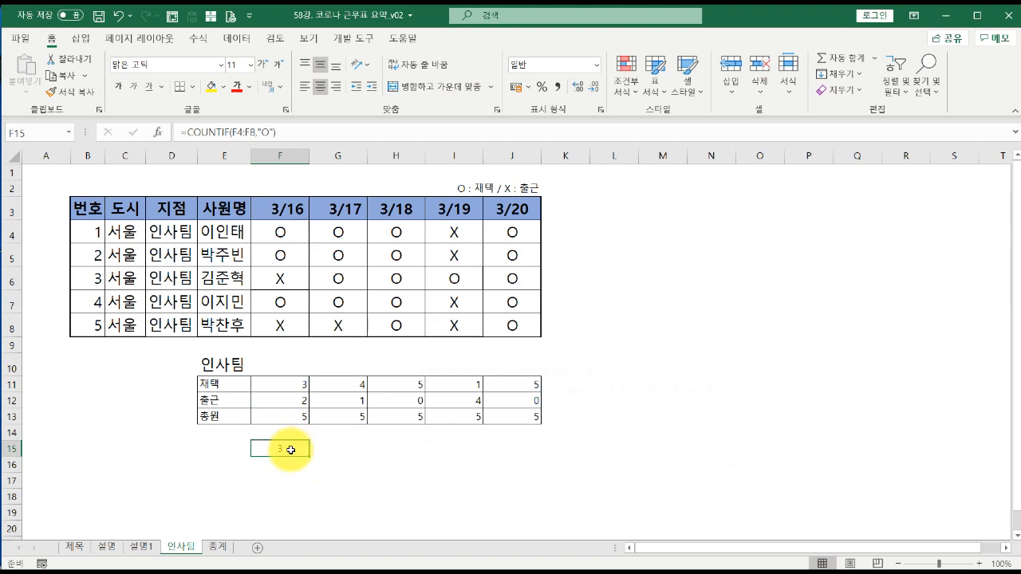
pyautogui.moveTo(309, 458); pyautogui.dragTo(522, 447)
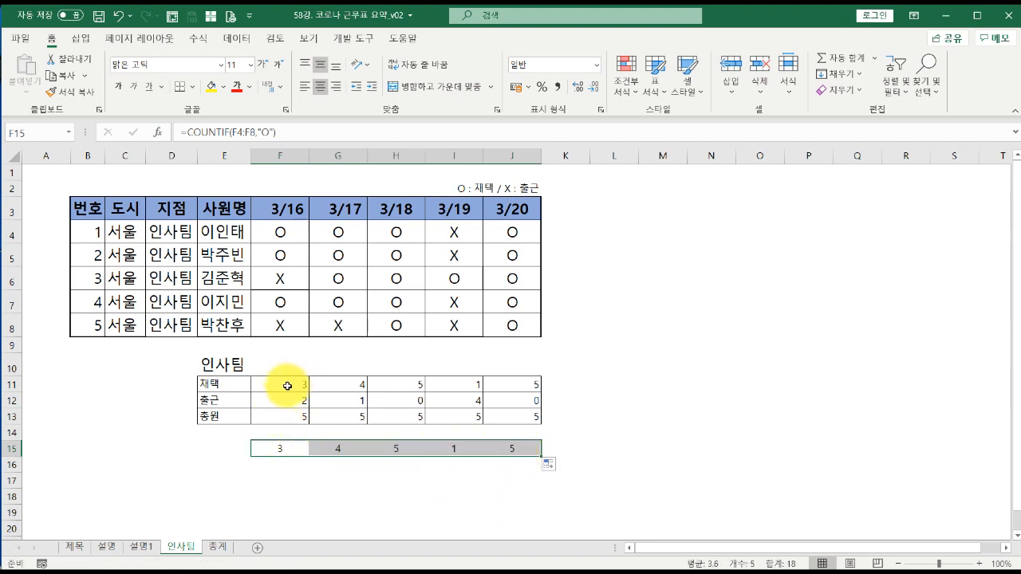
# Check the date headers and the ranges used by the copied COUNTIF formulas in G15, H15 and I15.
pyautogui.click(287, 211)
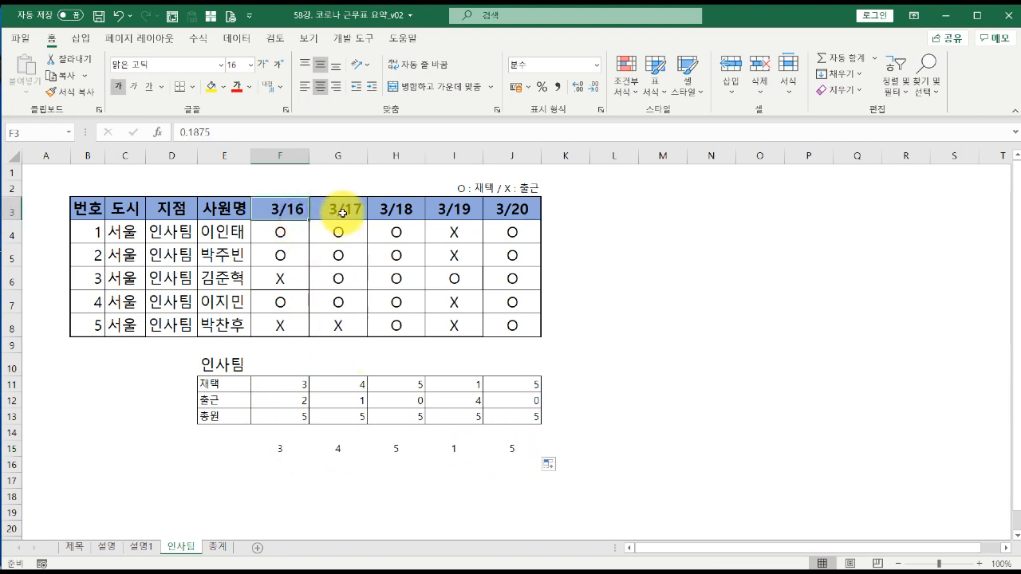
pyautogui.click(343, 212)
pyautogui.click(513, 208)
pyautogui.moveTo(529, 441); pyautogui.dragTo(330, 450)
pyautogui.doubleClick(332, 449)
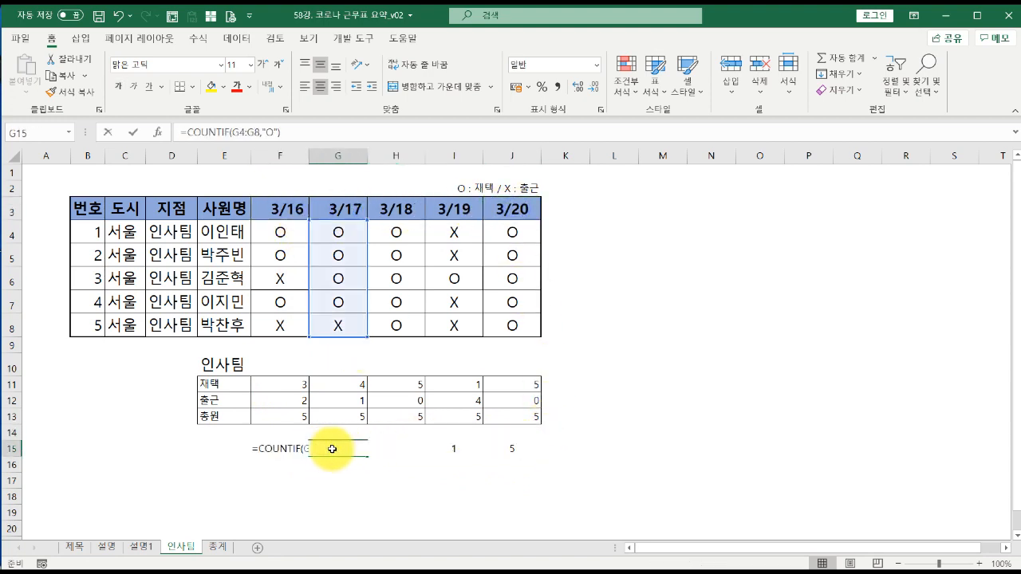
pyautogui.click(397, 443)
pyautogui.doubleClick(406, 446)
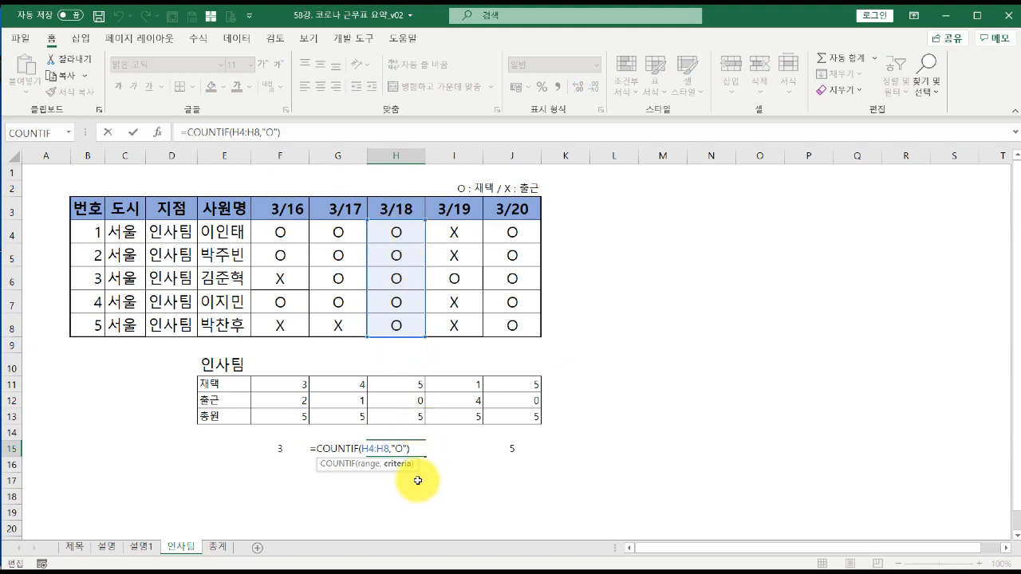
pyautogui.click(456, 449)
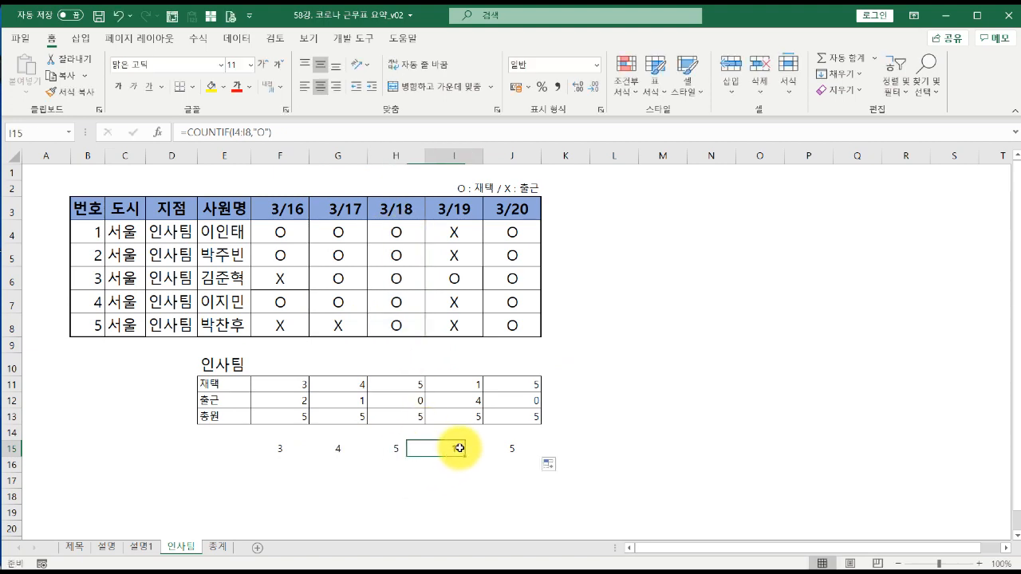
pyautogui.doubleClick(459, 448)
pyautogui.press('Escape')
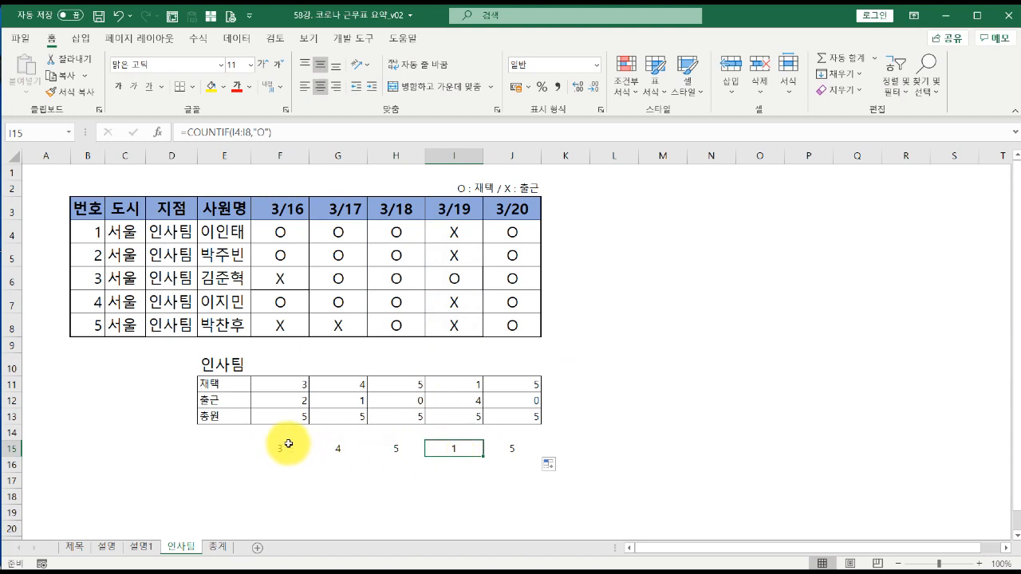
# Inspect the 출근 formula in F12 and review the COUNTIF results in row 15.
pyautogui.click(293, 404)
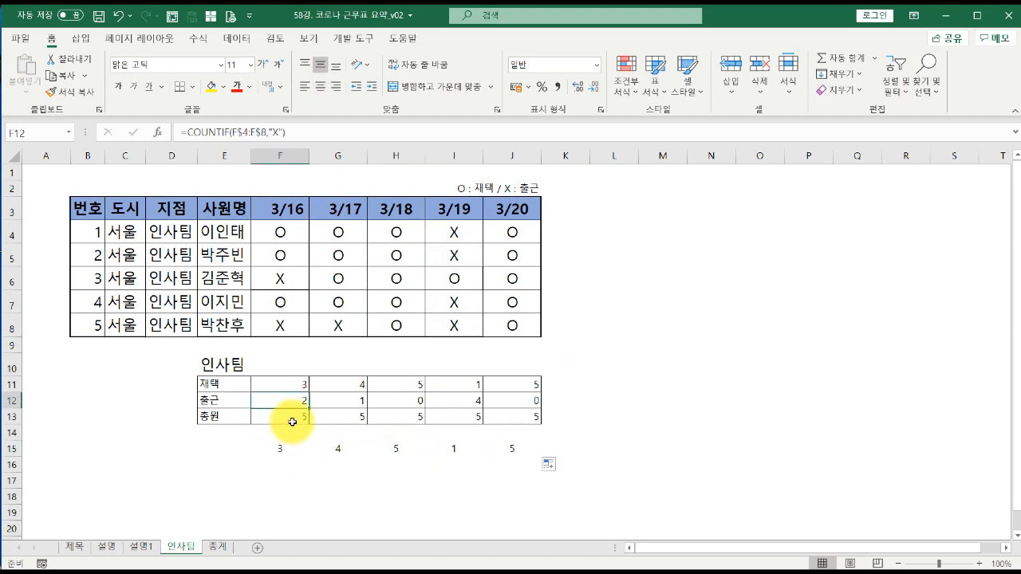
pyautogui.click(275, 448)
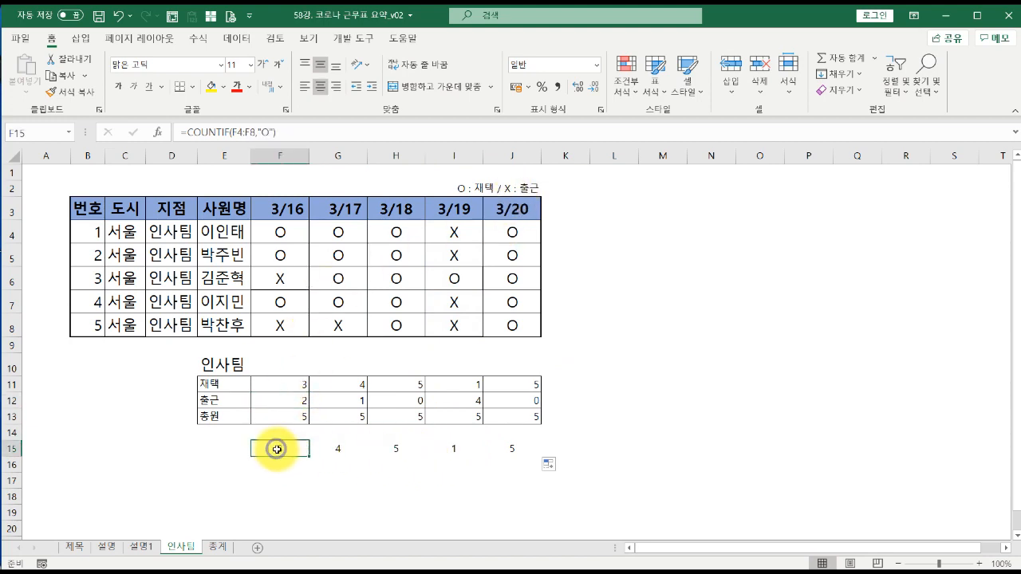
pyautogui.moveTo(289, 448); pyautogui.dragTo(497, 466)
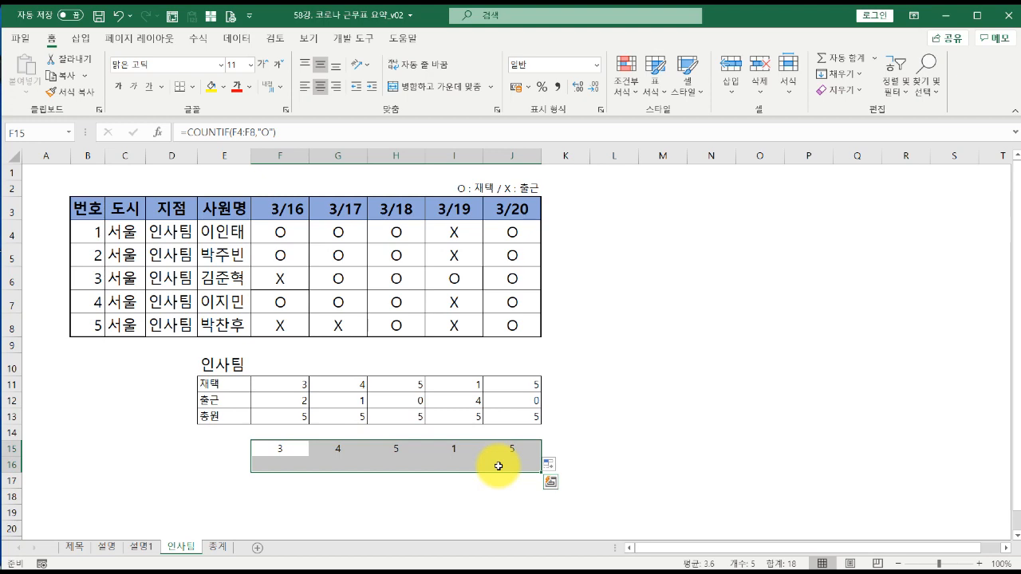
pyautogui.click(522, 466)
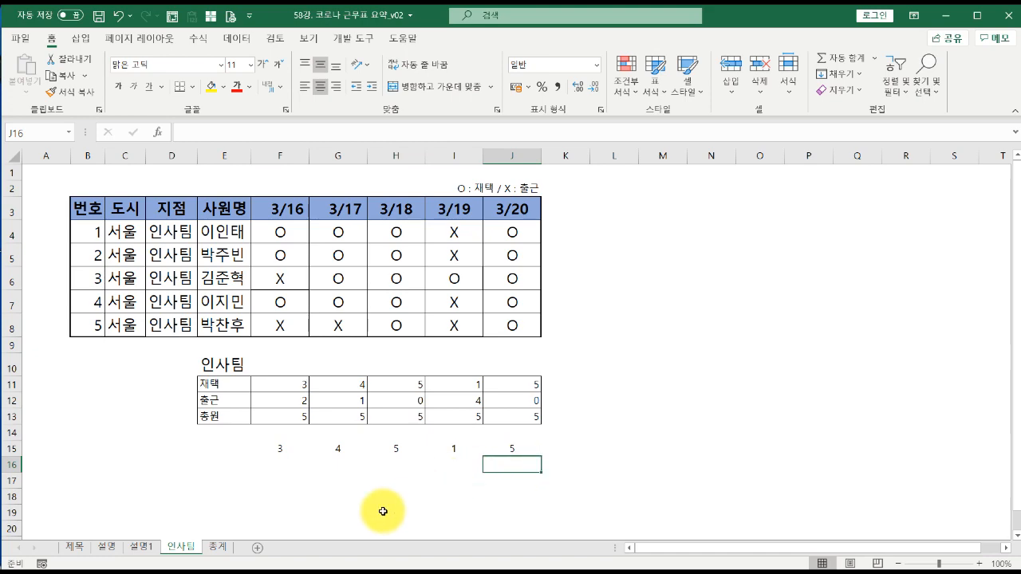
# Examine the team names and the 재택 and 출근 rows on the 총계 sheet, and review the COUNTIFS syntax on the 설명 sheet.
pyautogui.click(217, 548)
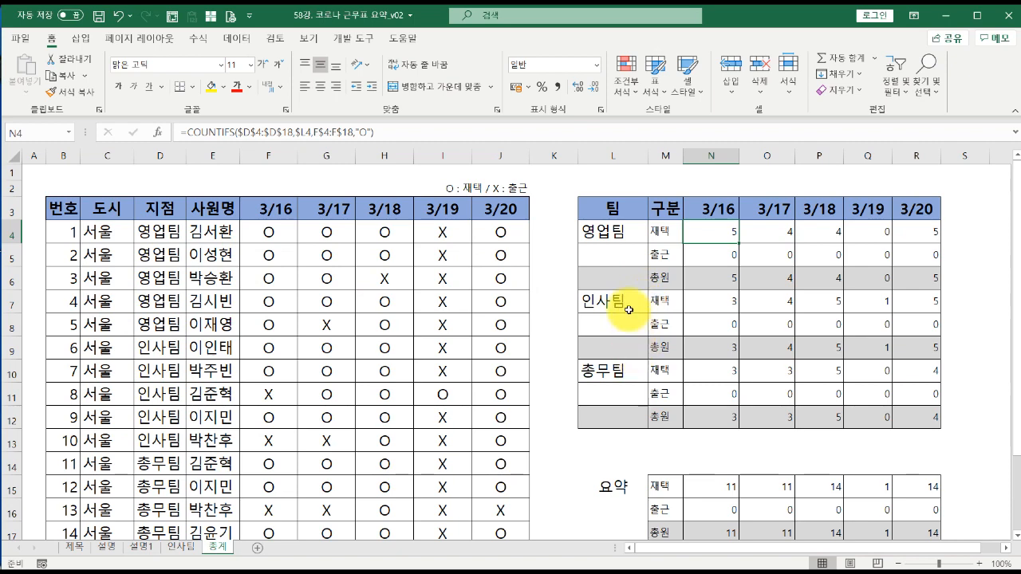
pyautogui.click(612, 241)
pyautogui.click(611, 307)
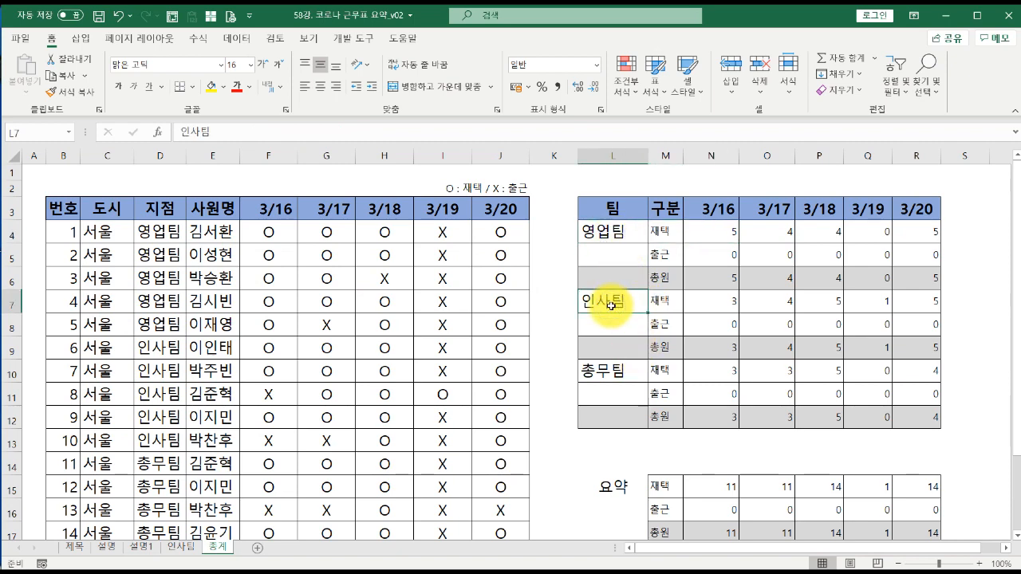
pyautogui.click(666, 233)
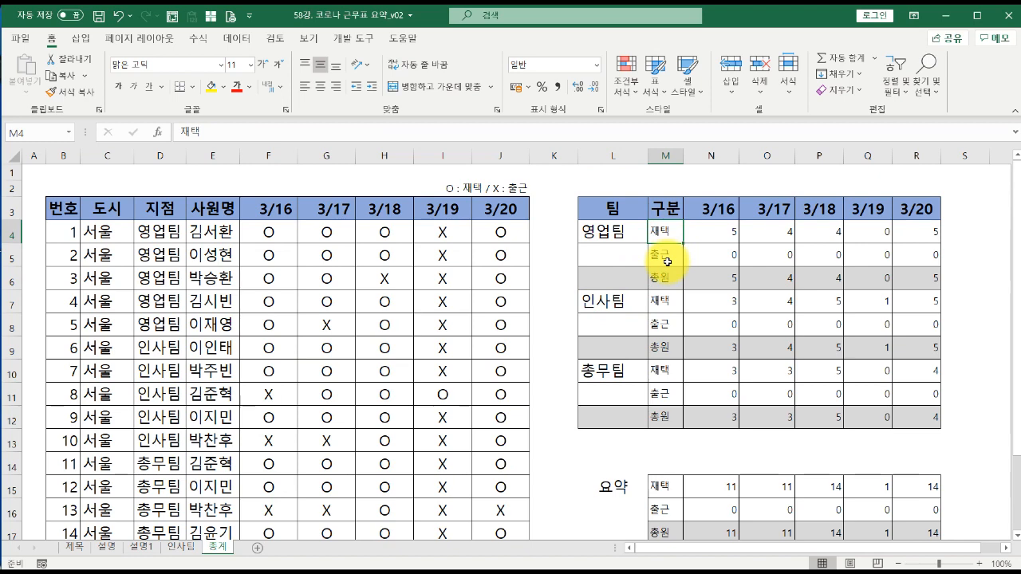
pyautogui.click(667, 261)
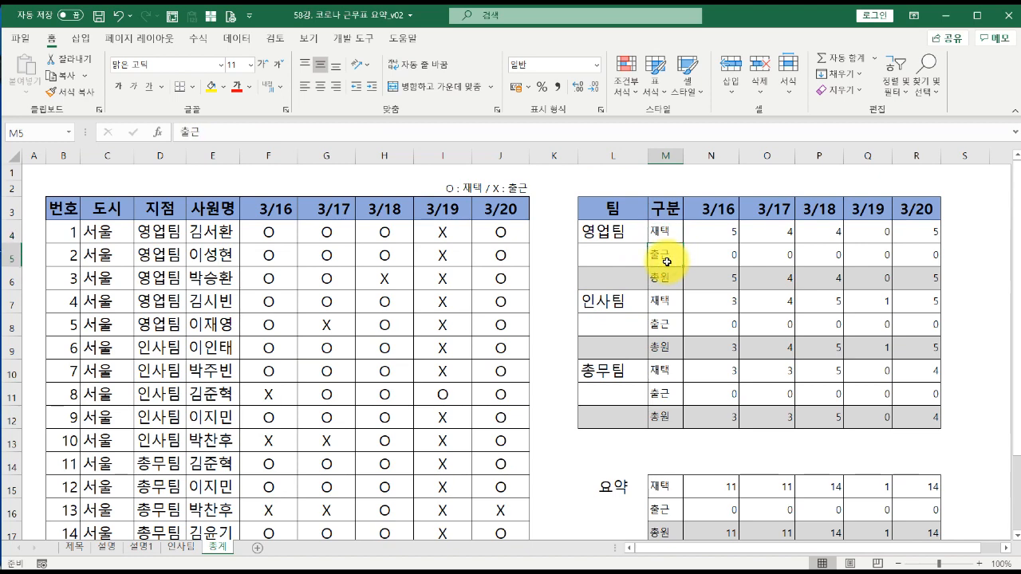
pyautogui.click(103, 550)
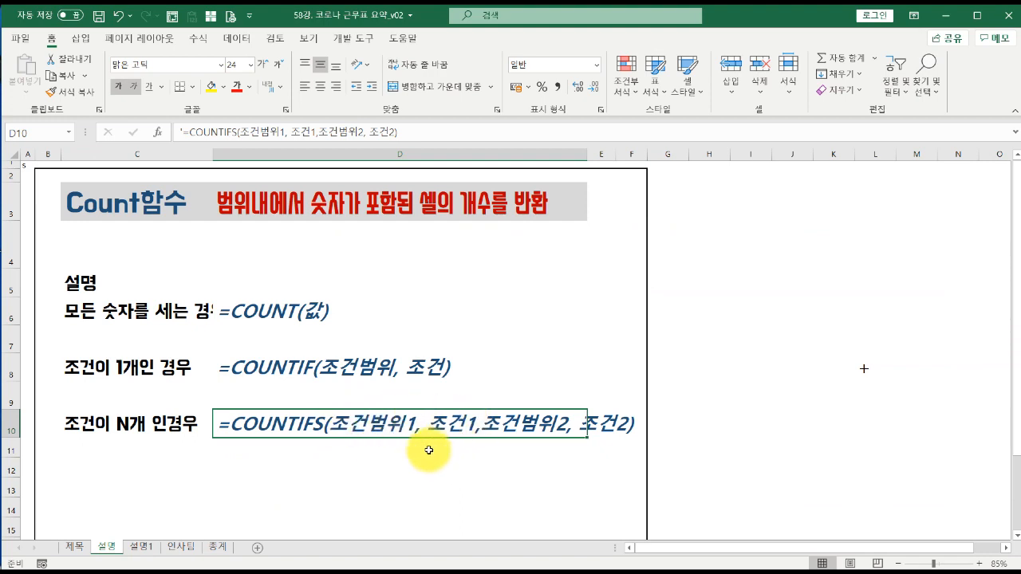
# Clear the 영업팀 재택 formula for 3/16 in cell N4 on the 총계 sheet.
pyautogui.click(217, 547)
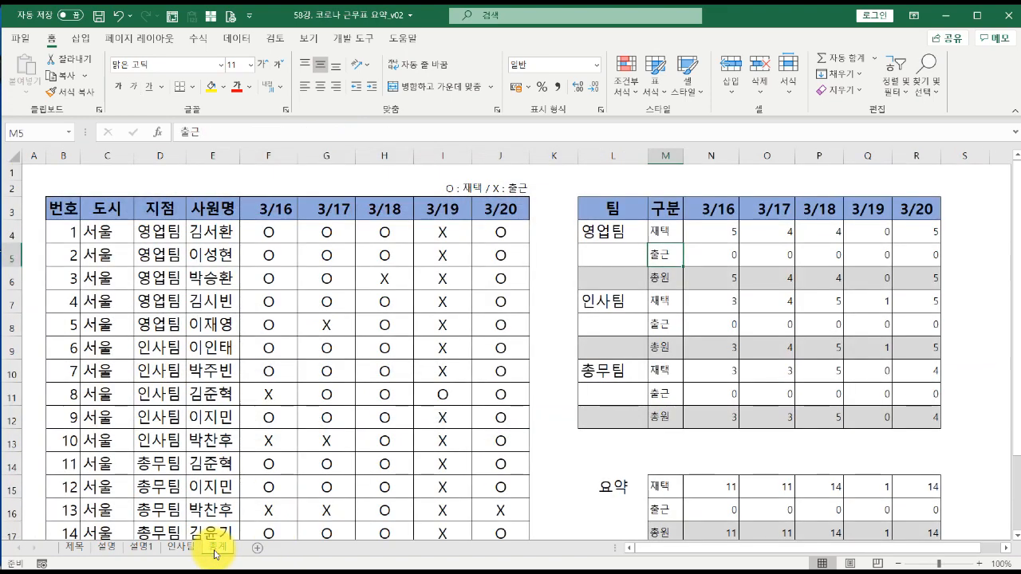
pyautogui.click(719, 235)
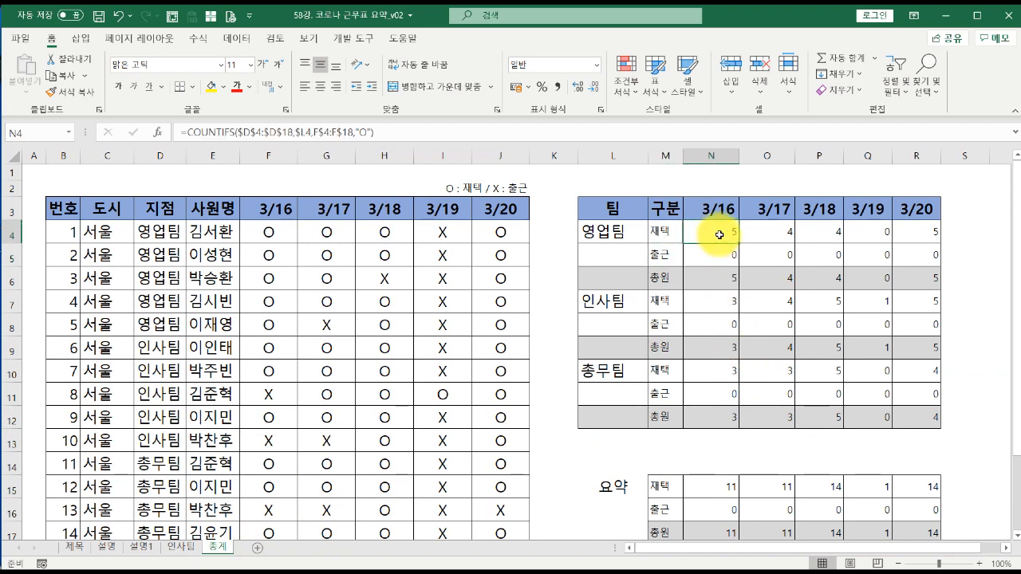
pyautogui.press('Delete')
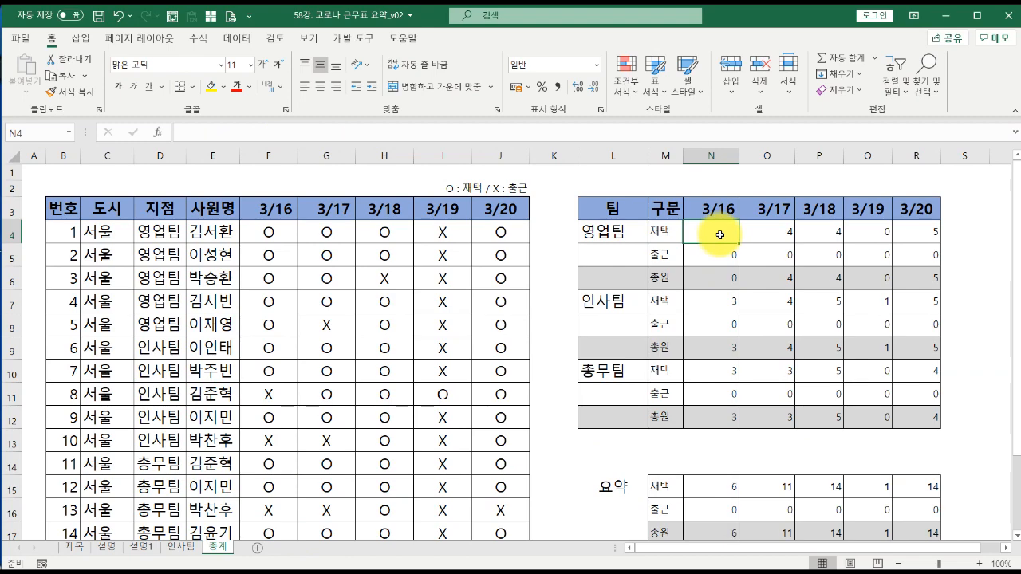
# Start a COUNTIFS formula in N4 with D4:D18 as the first criteria range and team cell L4 as its criterion.
pyautogui.click(158, 131)
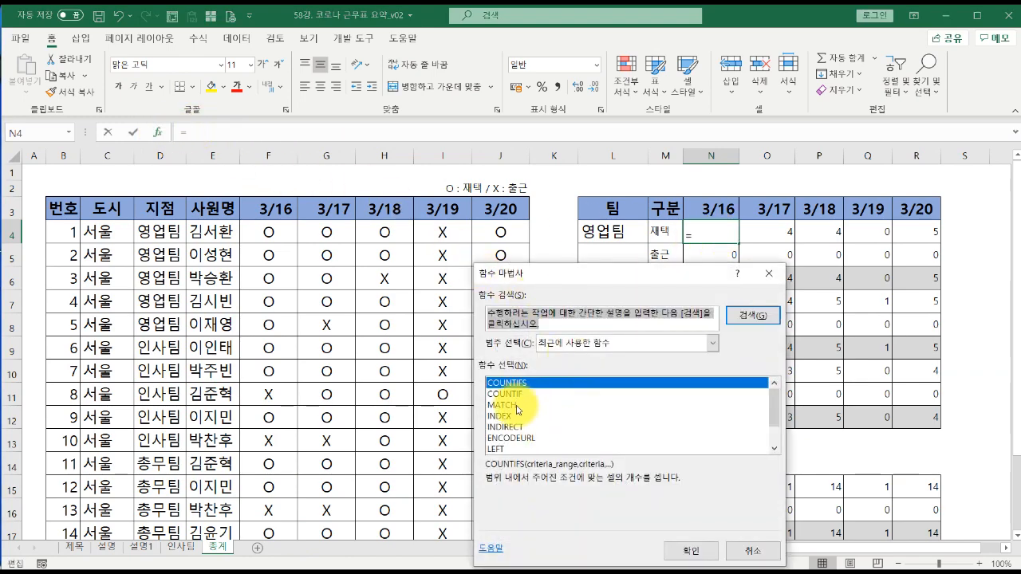
pyautogui.doubleClick(520, 383)
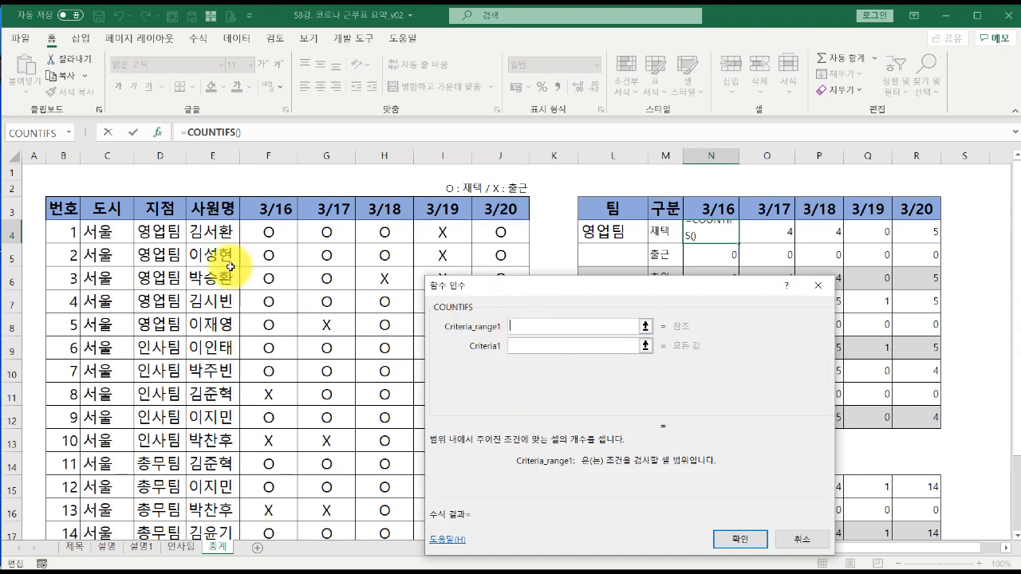
pyautogui.click(163, 232)
pyautogui.moveTo(163, 232); pyautogui.dragTo(155, 553)
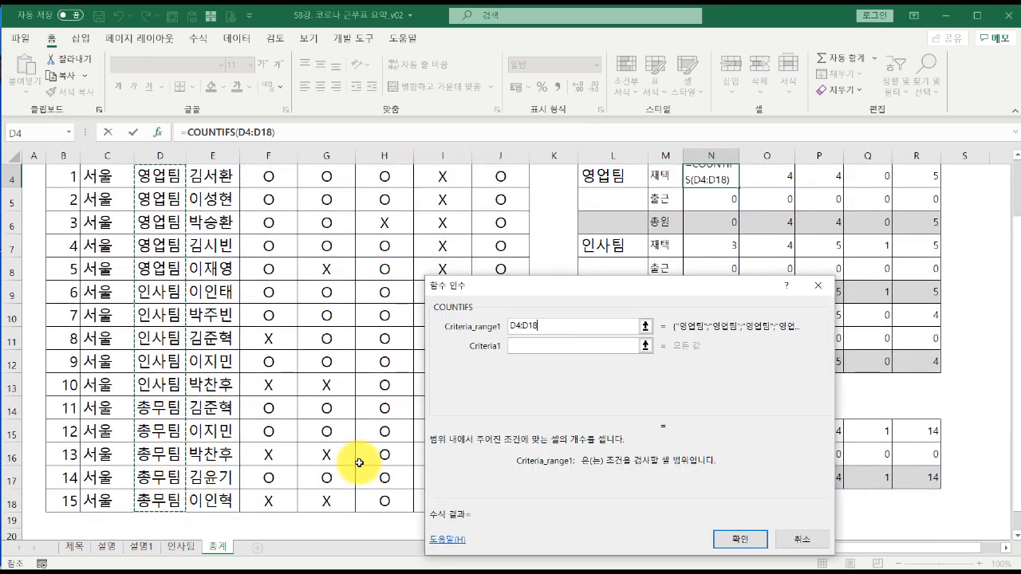
pyautogui.scroll(1, 537, 364)
pyautogui.click(528, 346)
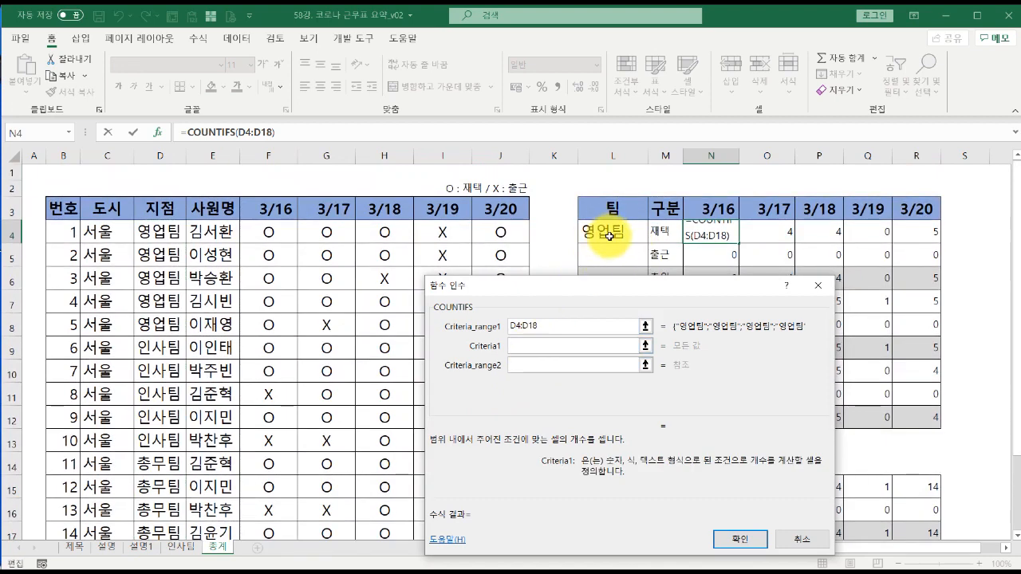
pyautogui.click(610, 235)
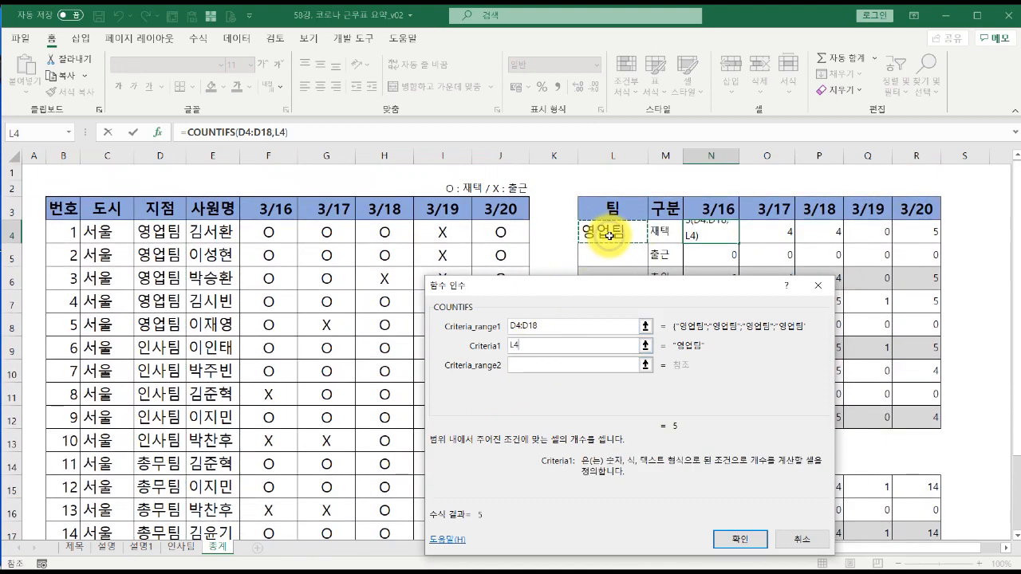
# Add the 3/16 column F4:F18 as the second COUNTIFS criteria range with "O" as its criterion.
pyautogui.click(568, 366)
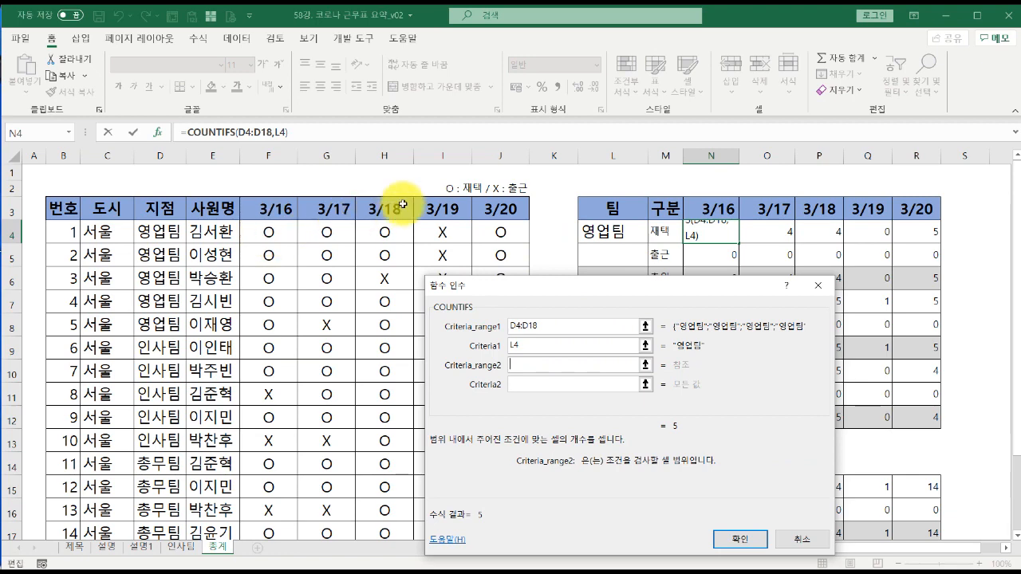
pyautogui.moveTo(271, 230); pyautogui.dragTo(279, 507)
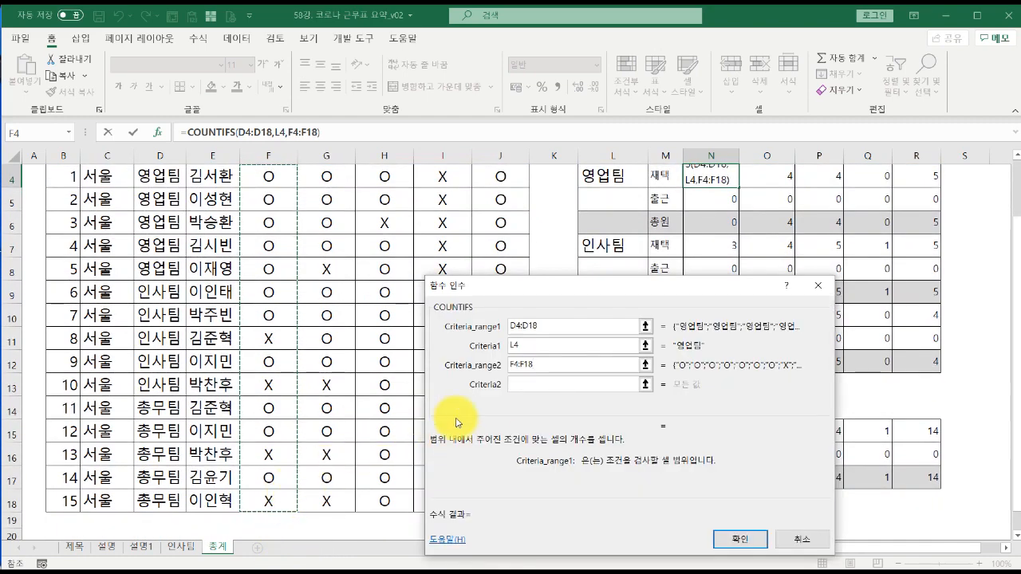
pyautogui.click(521, 385)
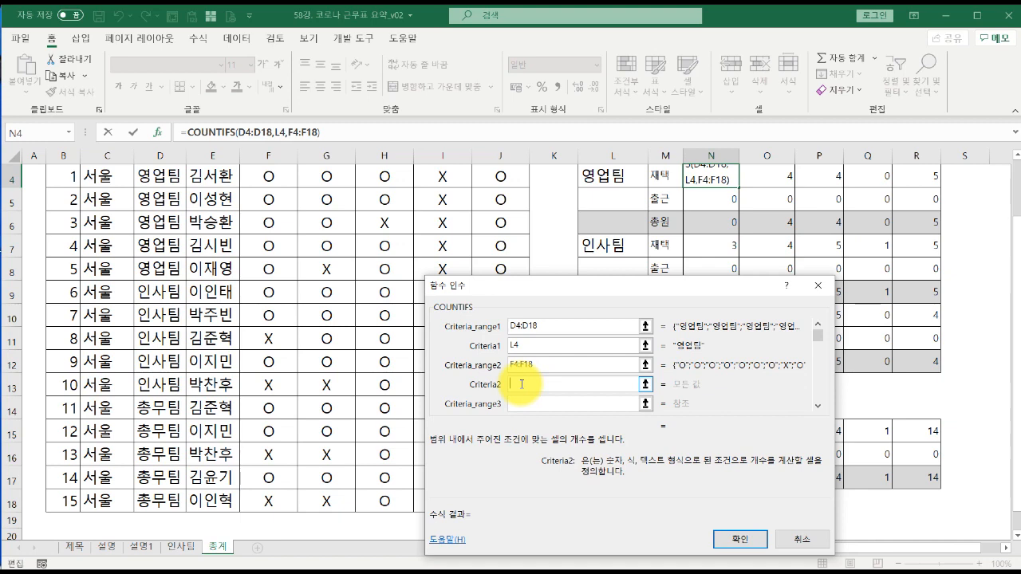
pyautogui.write('O')
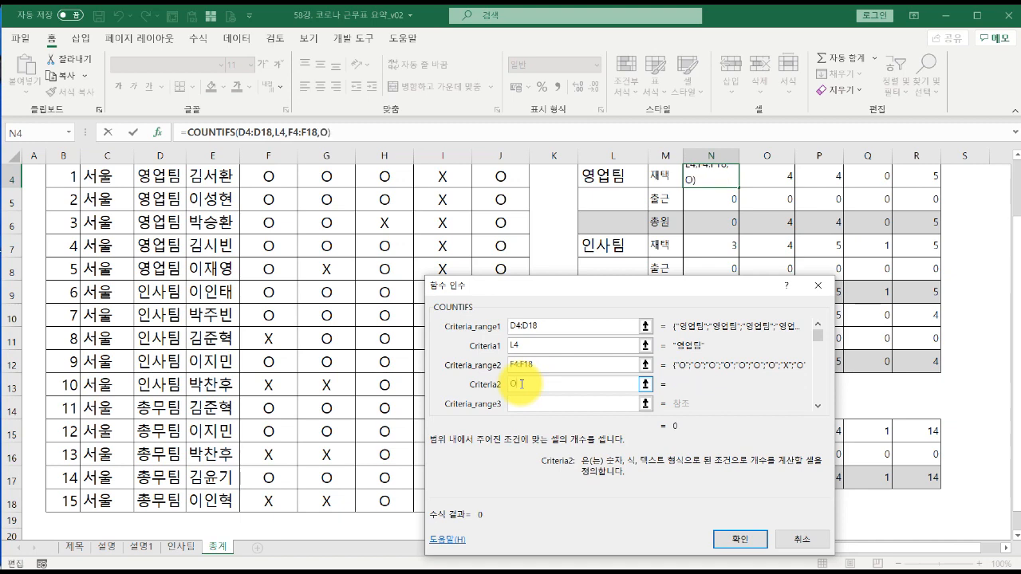
# Make both criteria ranges absolute as $D$4:$D$18 and $F$4:$F$18, and enter the COUNTIFS formula in N4.
pyautogui.click(524, 326)
pyautogui.press('F4')
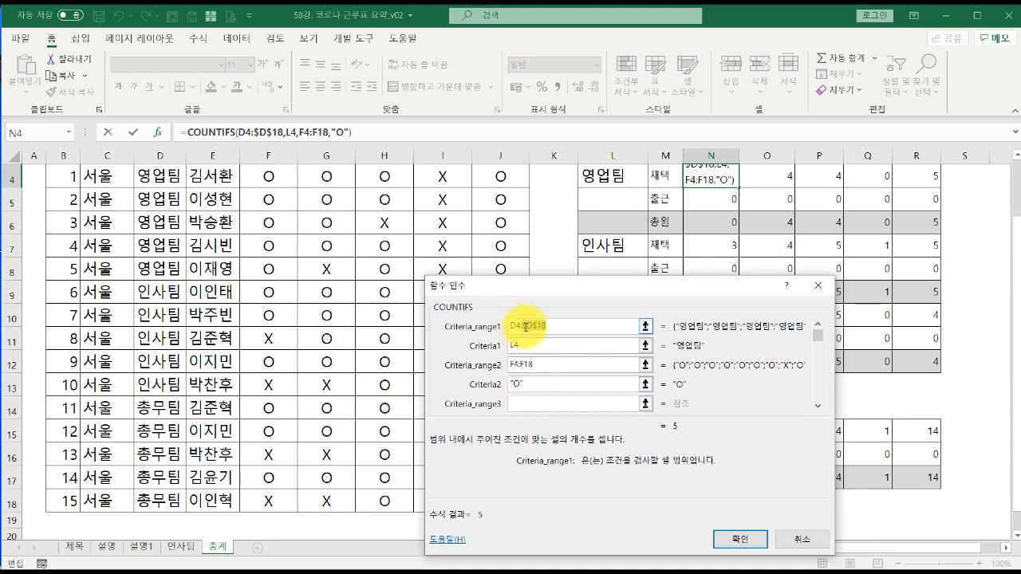
pyautogui.click(512, 325)
pyautogui.press('F4')
pyautogui.click(522, 366)
pyautogui.press('F4')
pyautogui.click(515, 365)
pyautogui.press('F4')
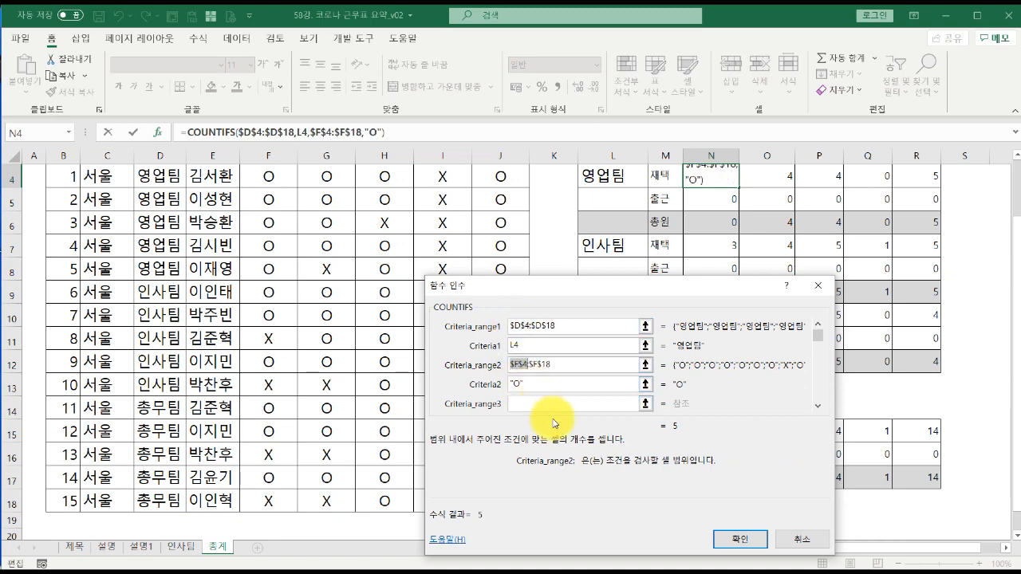
pyautogui.click(750, 540)
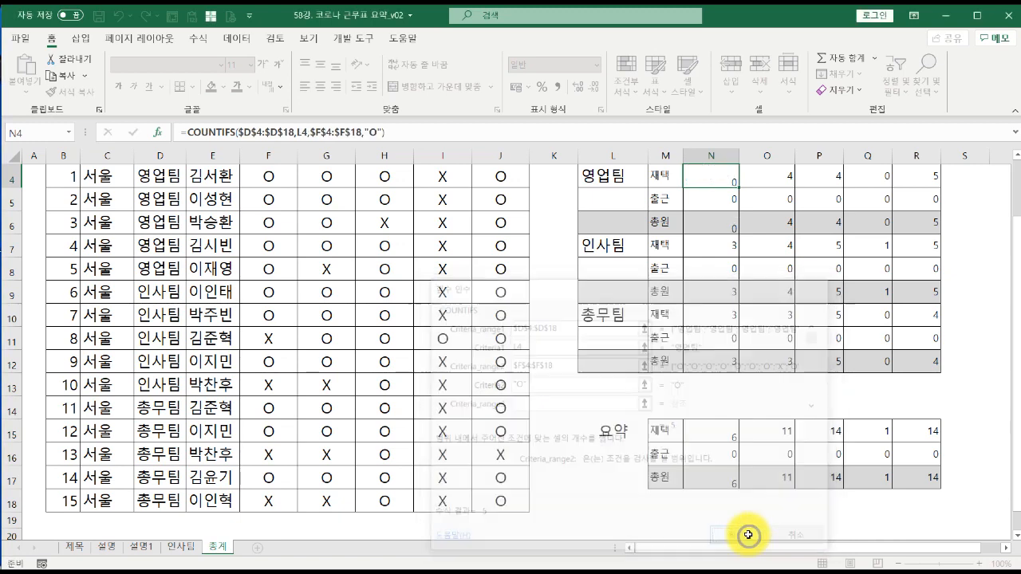
pyautogui.scroll(1, 725, 331)
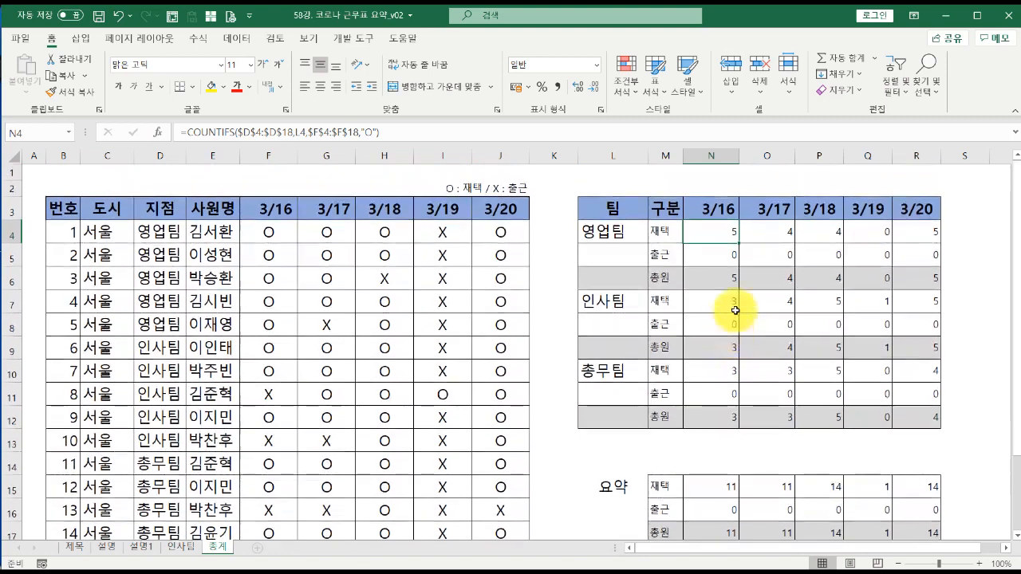
# Review the COUNTIFS formula in N4 and check the 영업팀 O marks for 3/16 and 3/17 in the attendance table.
pyautogui.doubleClick(723, 232)
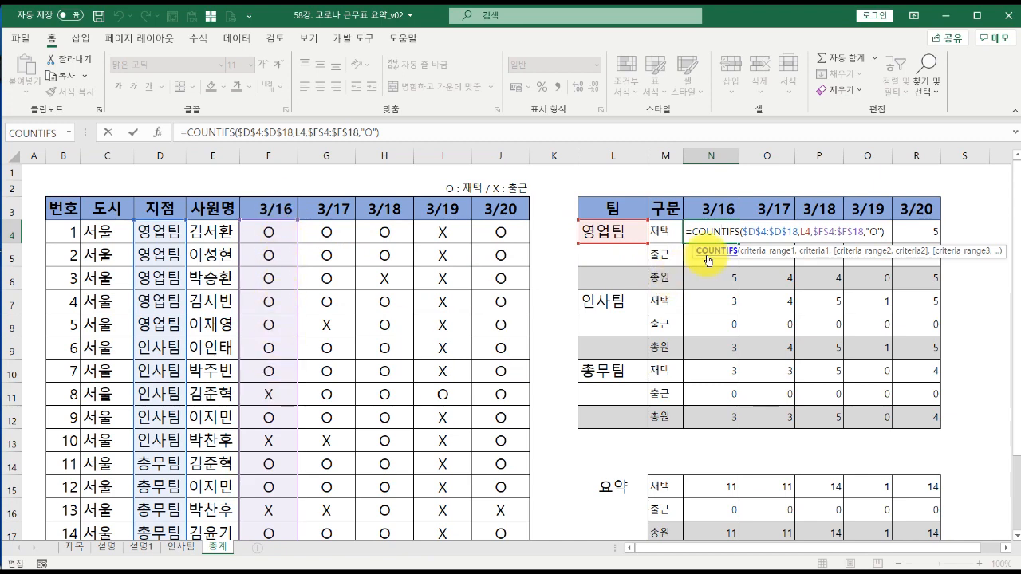
pyautogui.press('Return')
pyautogui.press('Up')
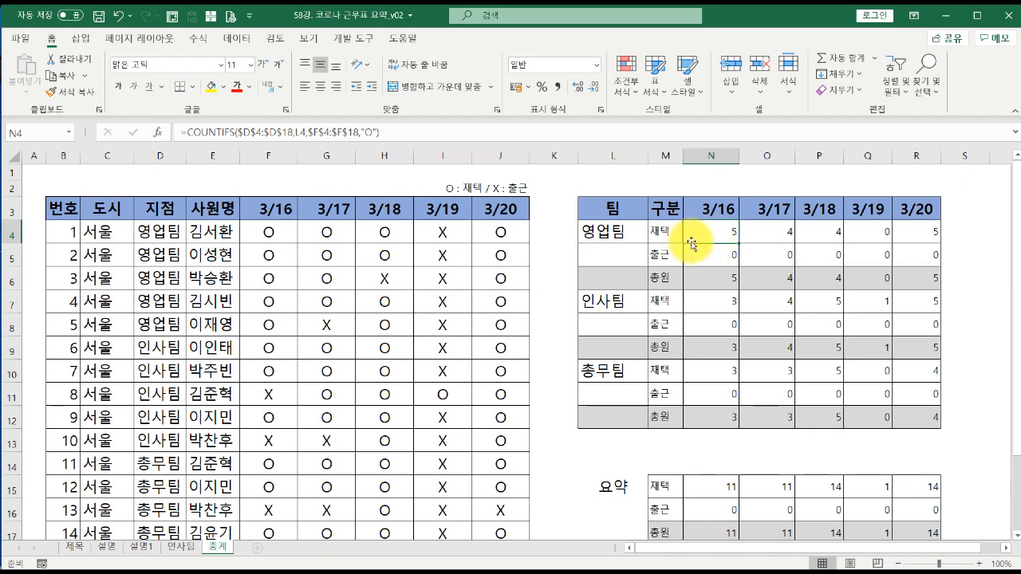
pyautogui.moveTo(287, 231); pyautogui.dragTo(287, 323)
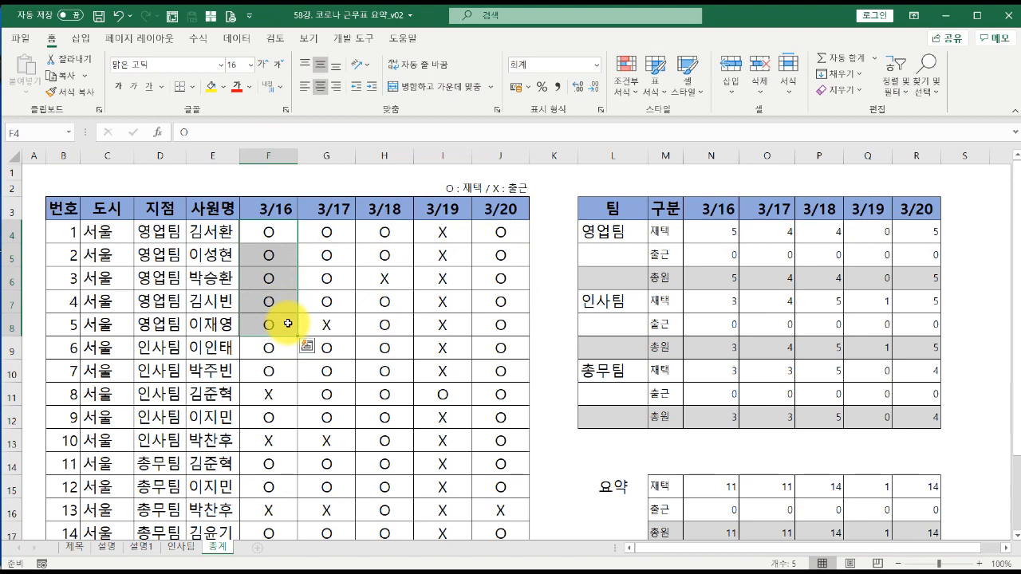
pyautogui.moveTo(335, 228); pyautogui.dragTo(330, 299)
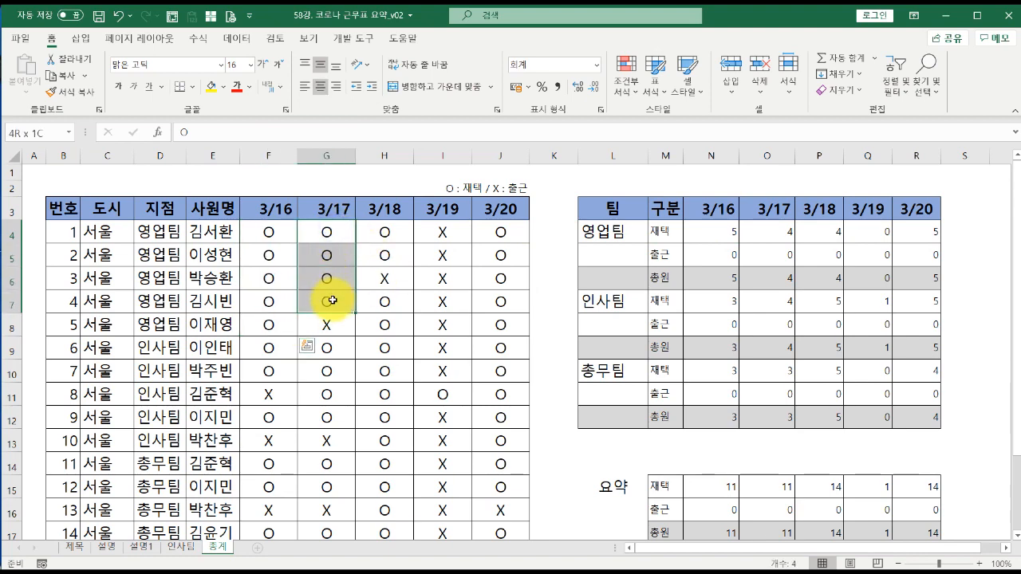
# Inspect the 영업팀 재택 formula for 3/17 in O4 and compare its references with those in N4.
pyautogui.click(773, 237)
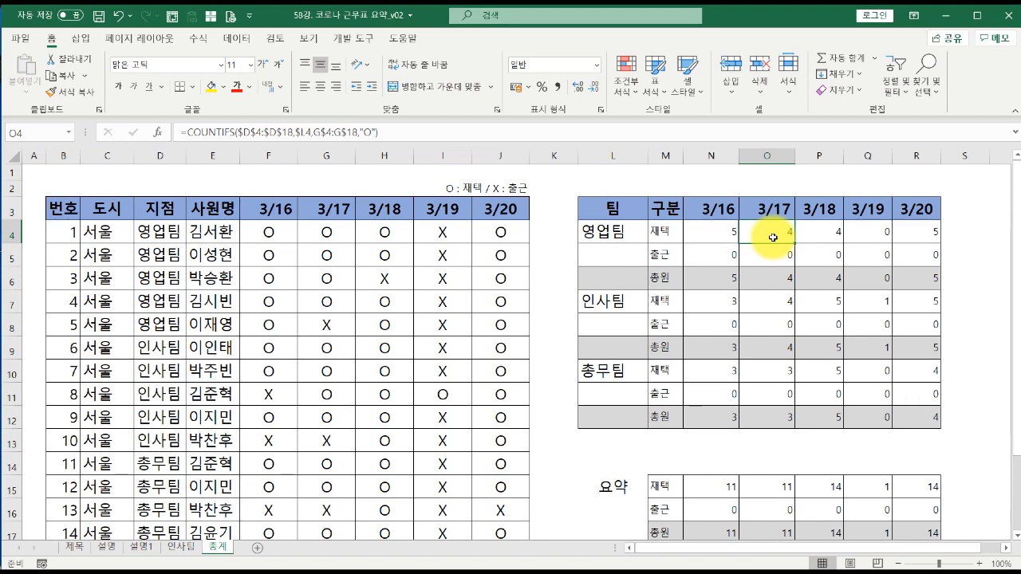
pyautogui.moveTo(727, 231); pyautogui.dragTo(916, 232)
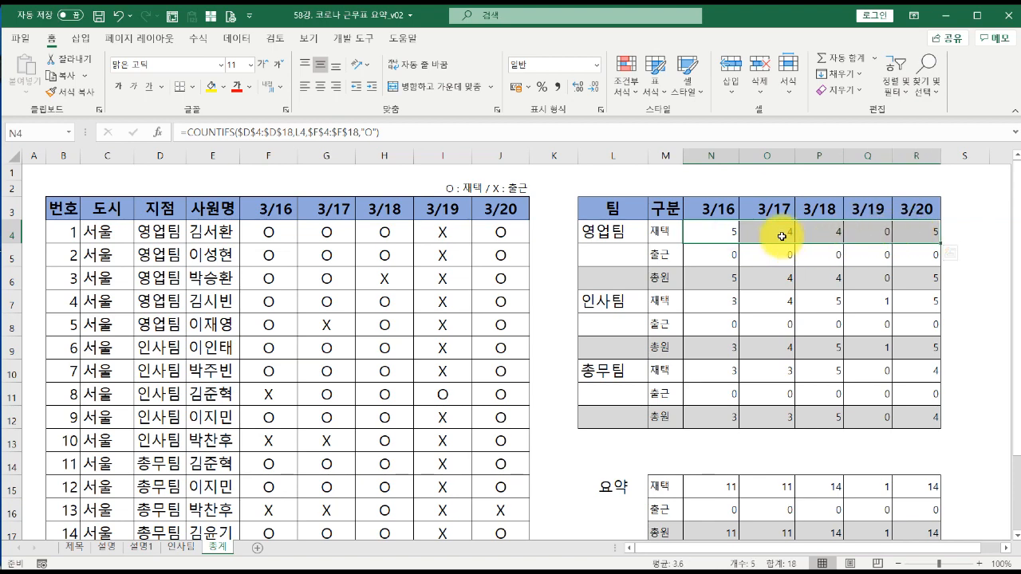
pyautogui.click(781, 236)
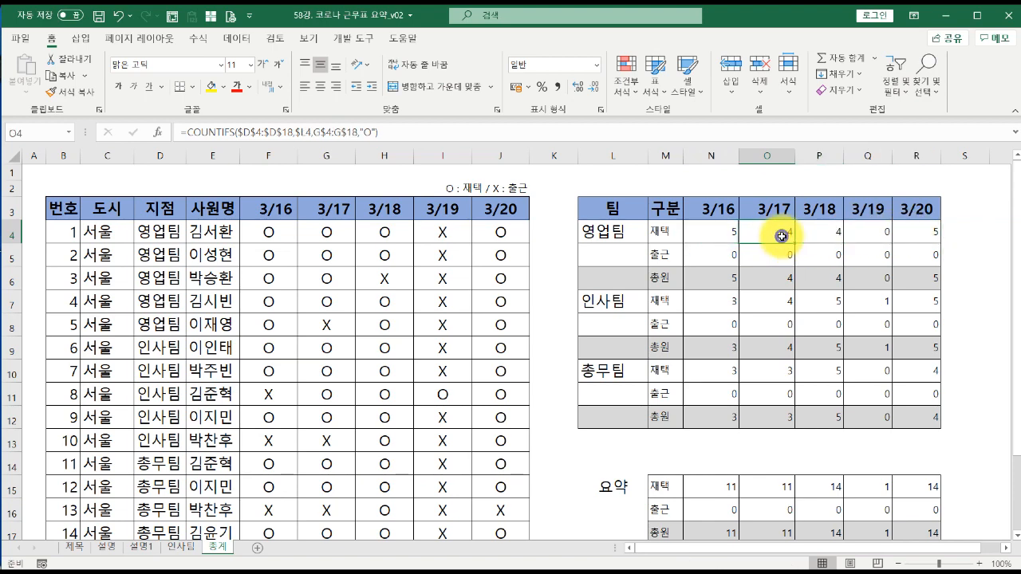
pyautogui.doubleClick(782, 236)
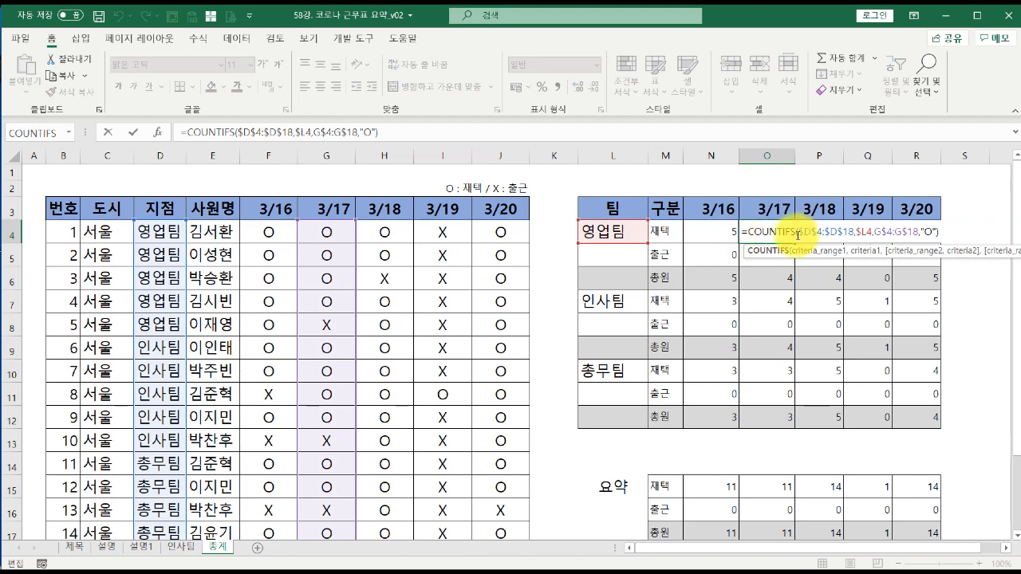
pyautogui.click(721, 234)
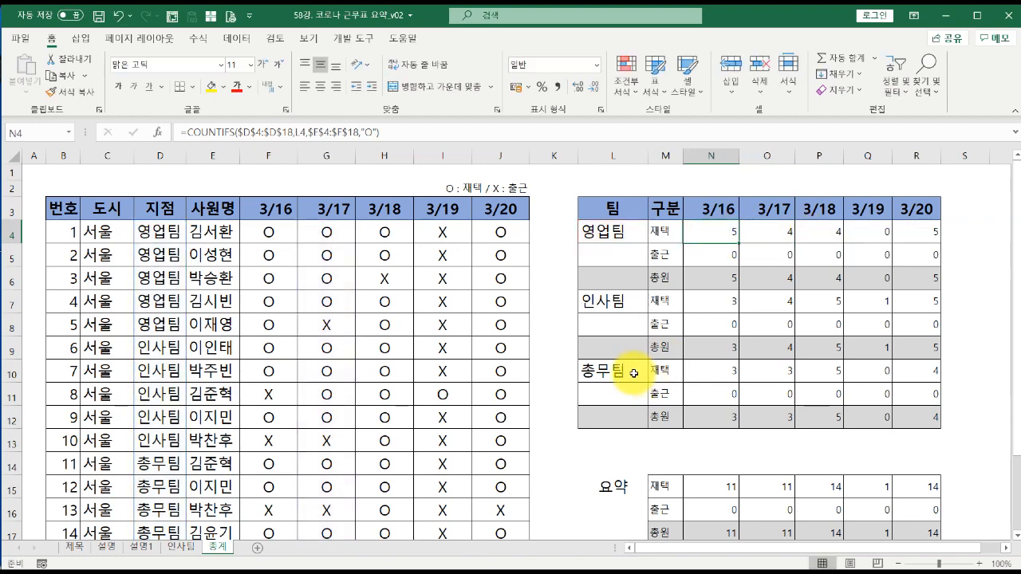
# Collapse the ribbon and review the cell references in the COUNTIFS formula in N4.
pyautogui.keyDown('ctrl'); pyautogui.scroll(2, 630, 371); pyautogui.keyUp('ctrl')
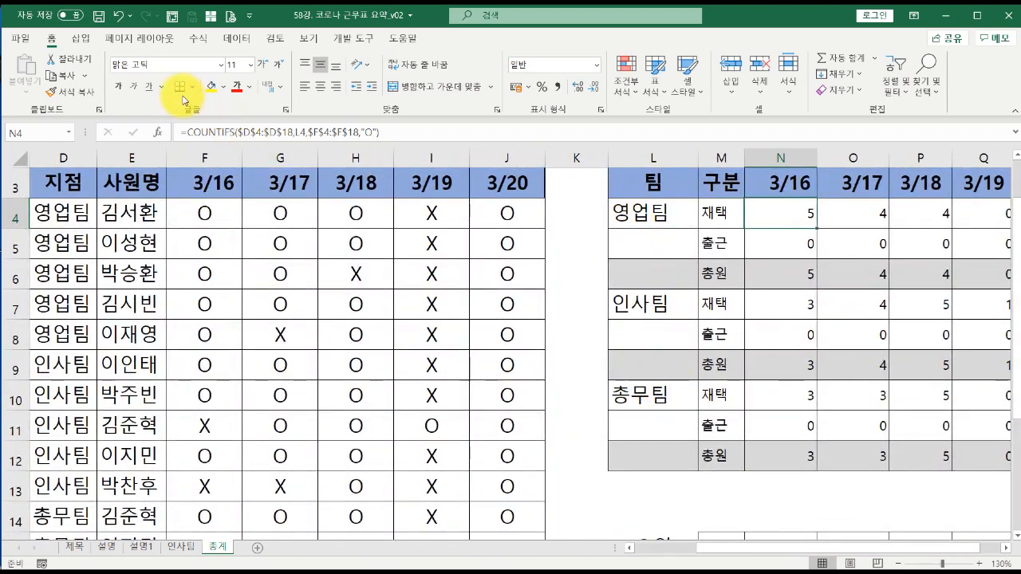
pyautogui.doubleClick(56, 42)
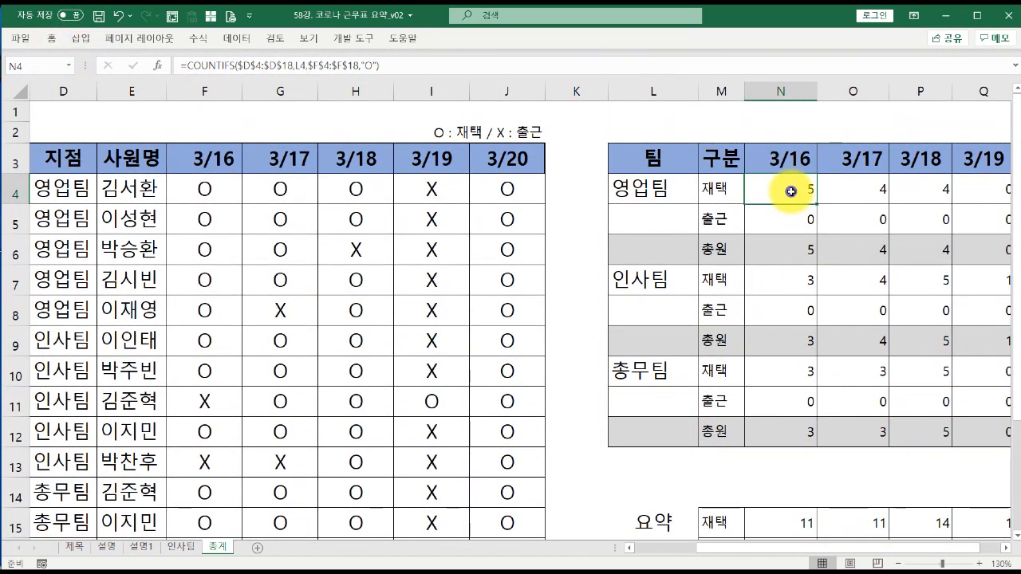
pyautogui.doubleClick(792, 192)
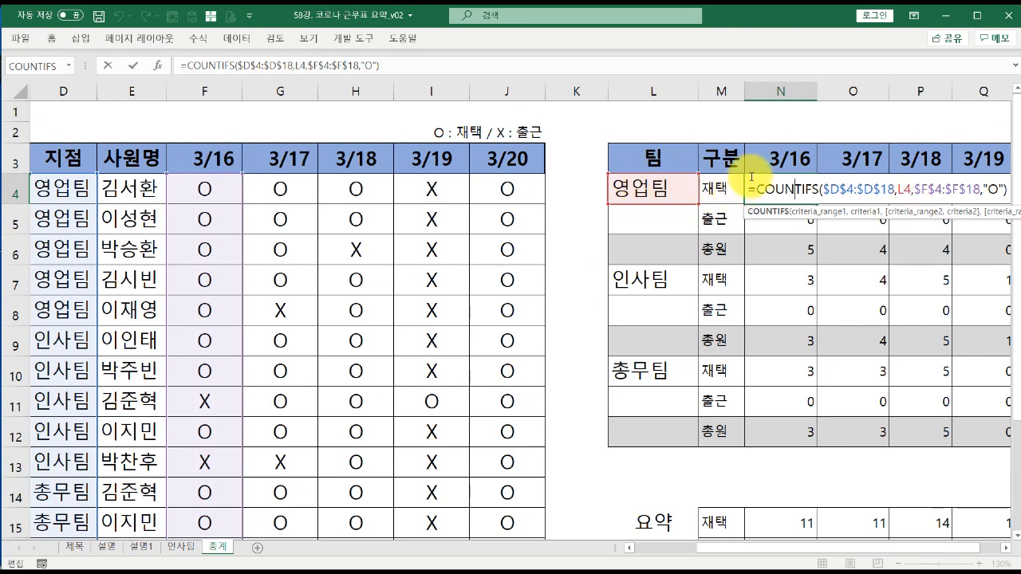
pyautogui.press('Escape')
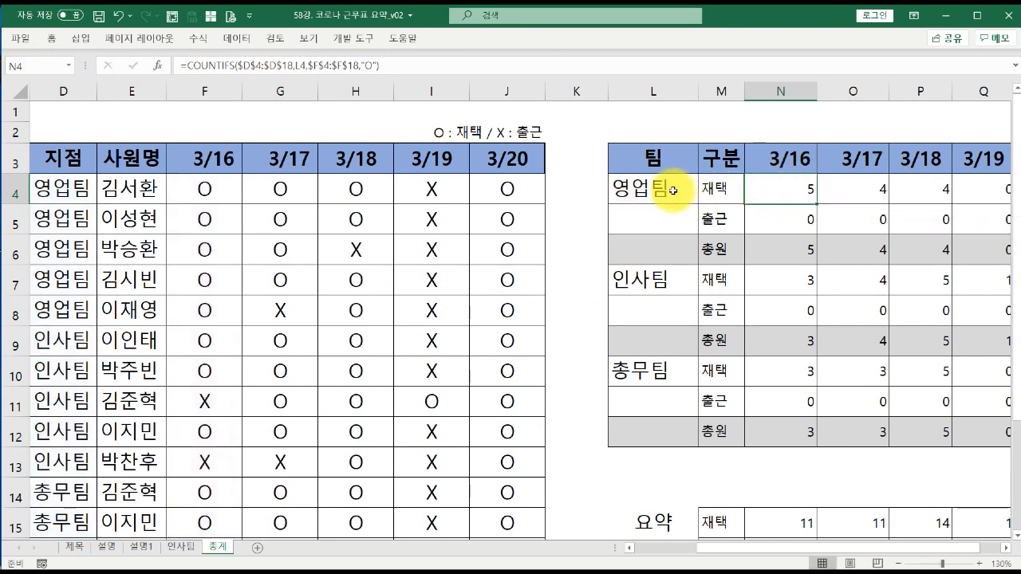
# Copy the 영업팀 재택 formula from N4 into the 3/17 cell O4.
pyautogui.click(675, 192)
pyautogui.click(806, 195)
pyautogui.hotkey('ctrl', 'c')
pyautogui.click(854, 192)
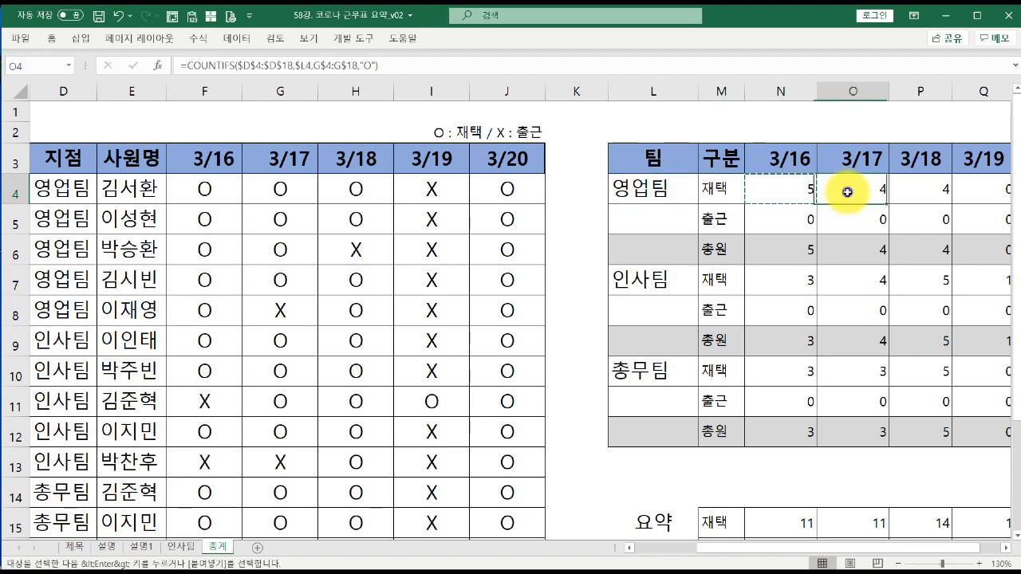
pyautogui.hotkey('ctrl', 'v')
# Examine the references in the pasted O4 formula and compare its team criterion with cells L4 and M4.
pyautogui.doubleClick(858, 192)
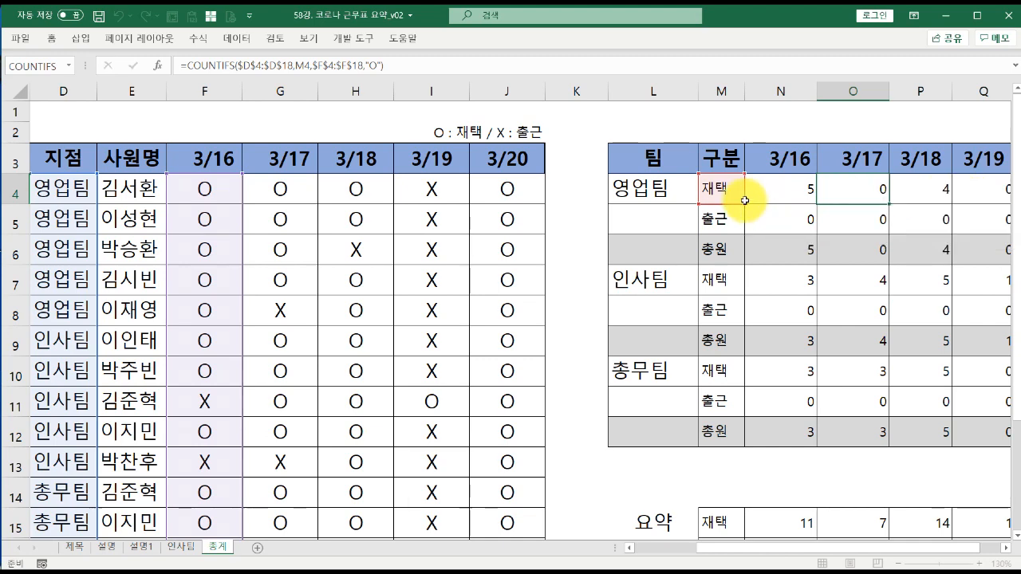
pyautogui.press('Escape')
pyautogui.click(656, 194)
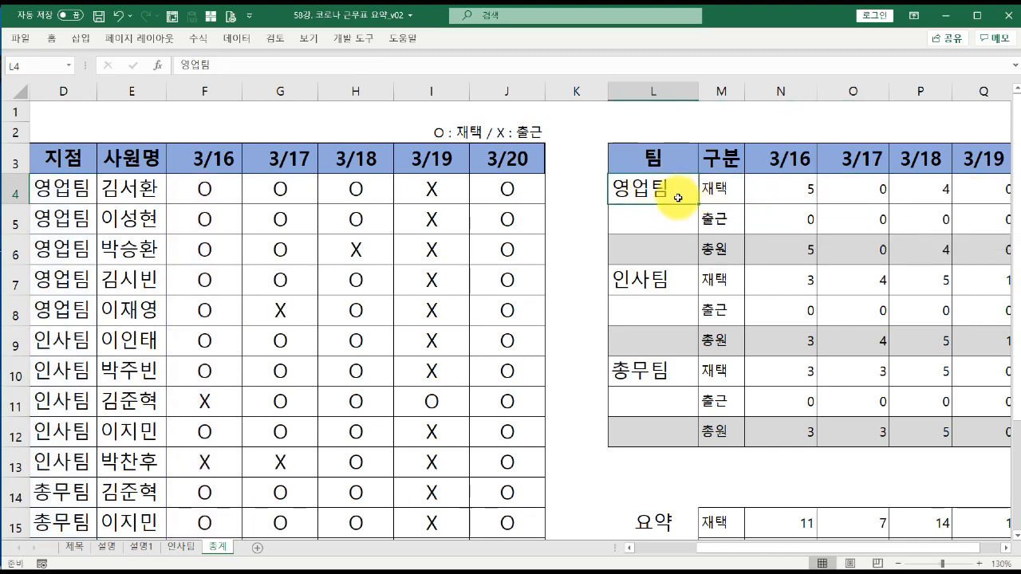
pyautogui.click(718, 189)
pyautogui.click(865, 190)
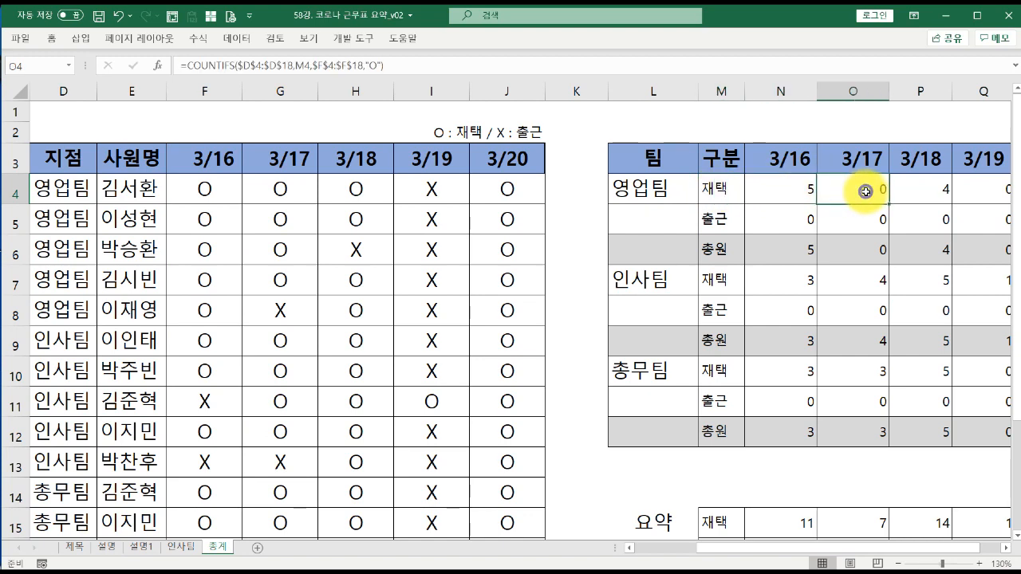
pyautogui.click(656, 194)
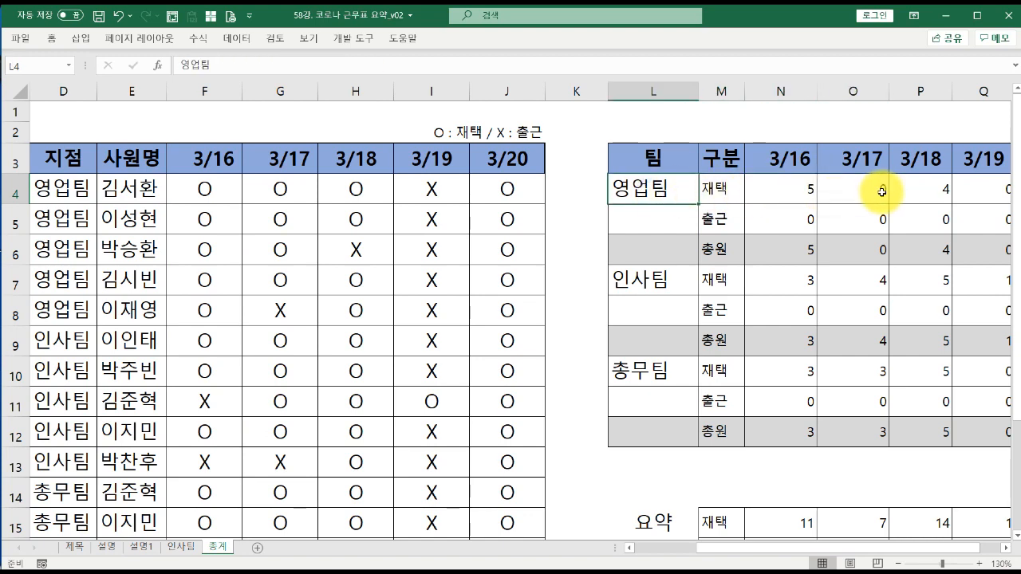
# Examine the mixed references $L4 and H$4:H$18 in the 3/18 COUNTIFS formula in P4, leaving the formula unedited.
pyautogui.click(937, 192)
pyautogui.doubleClick(938, 192)
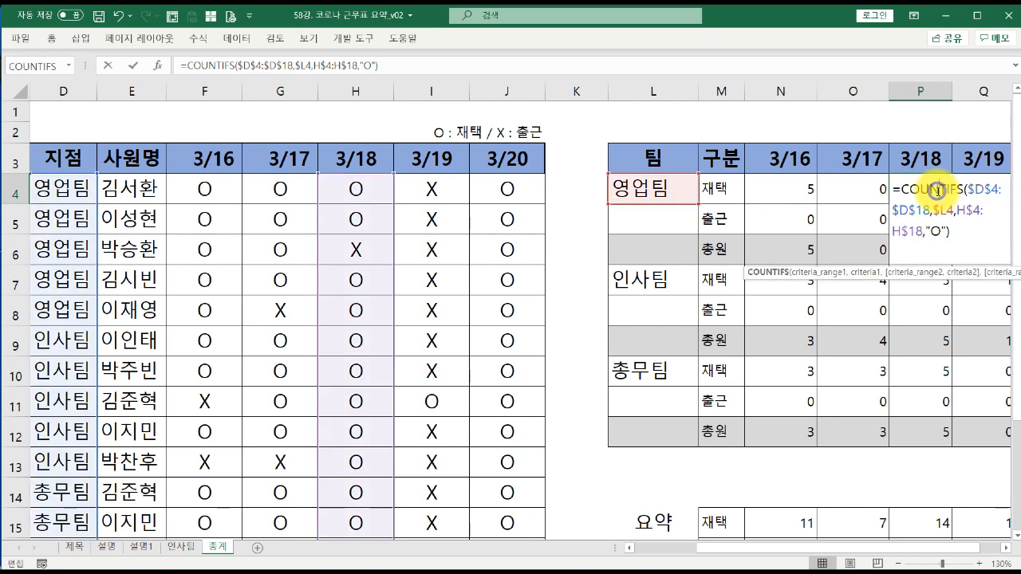
pyautogui.click(936, 212)
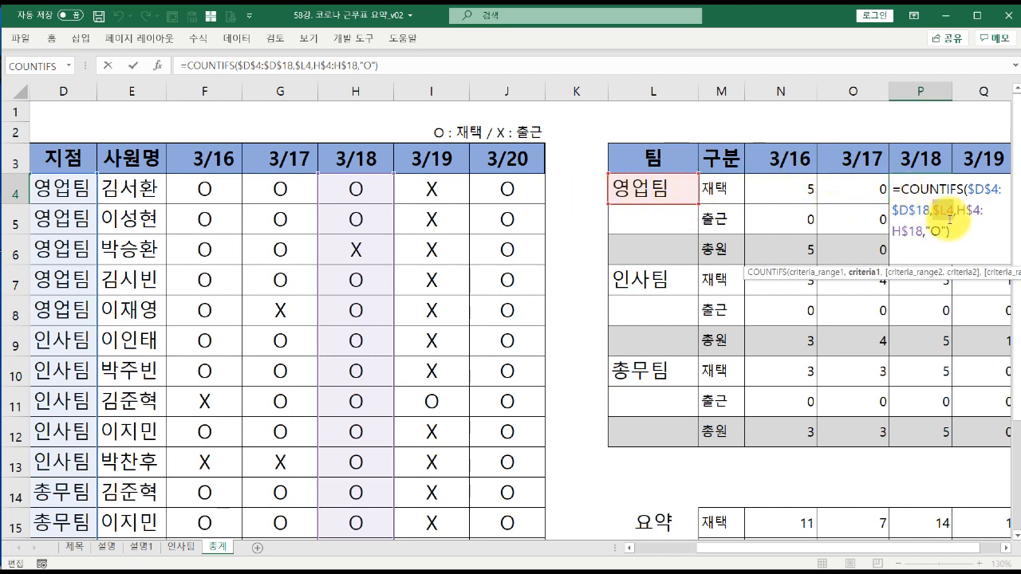
pyautogui.press('Escape')
pyautogui.doubleClick(919, 191)
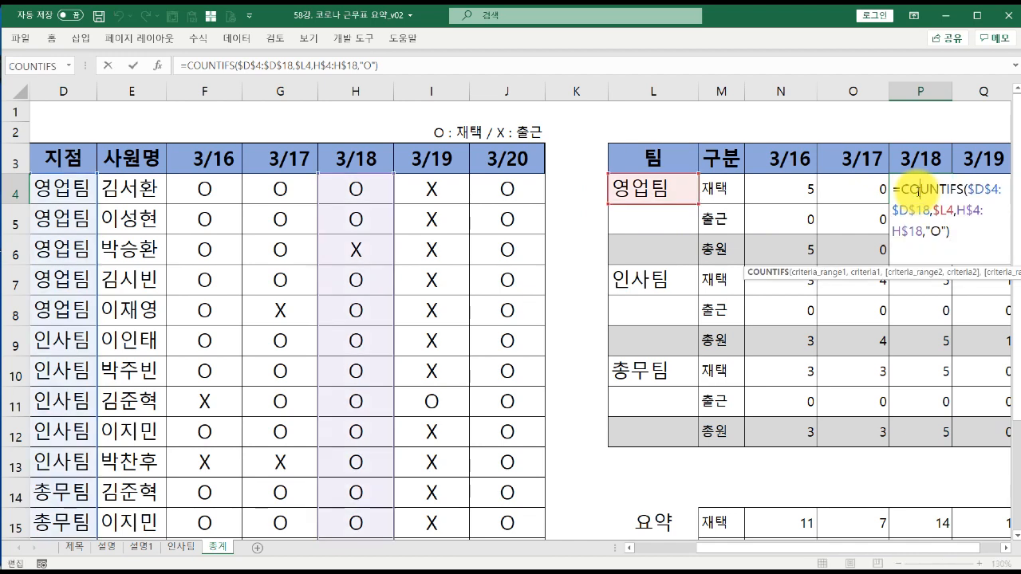
pyautogui.press('Escape')
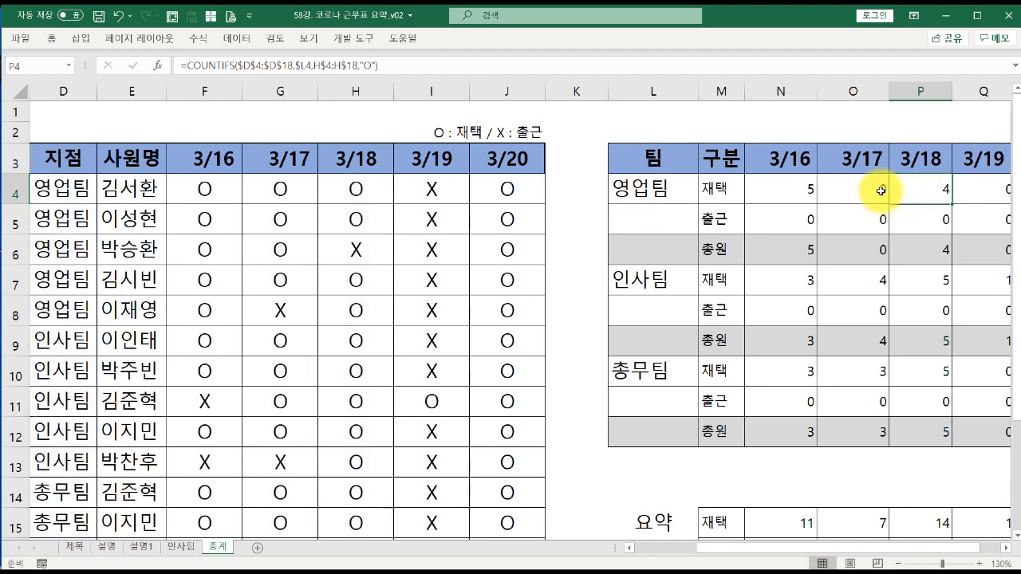
# Copy the COUNTIFS formula from P4 into O4 and across the remaining 영업팀 재택 dates through R4, checking the row.
pyautogui.hotkey('ctrl', 'c')
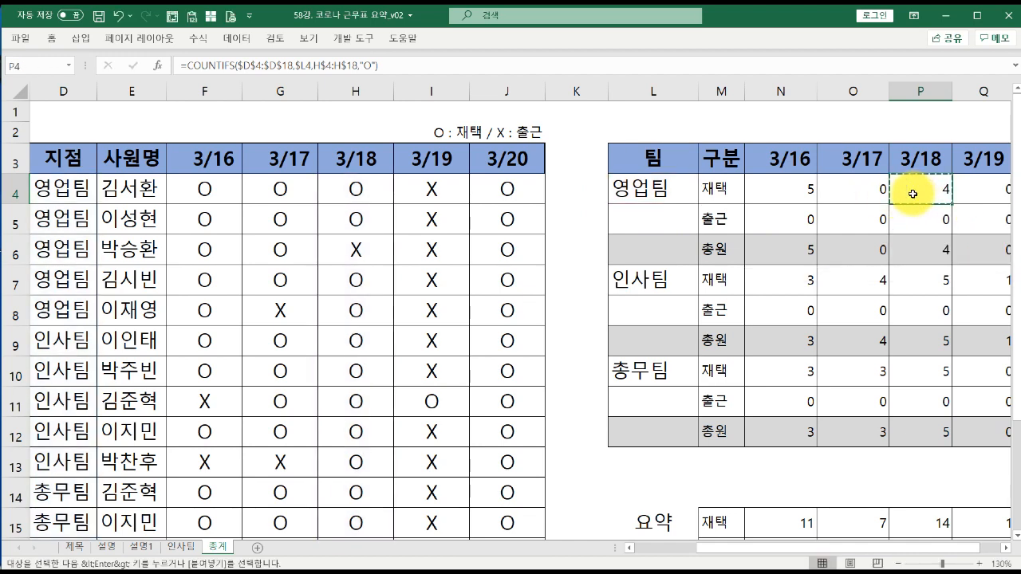
pyautogui.press('Left')
pyautogui.hotkey('ctrl', 'v')
pyautogui.press('Right')
pyautogui.press('Right')
pyautogui.press('Right')
pyautogui.press('Left')
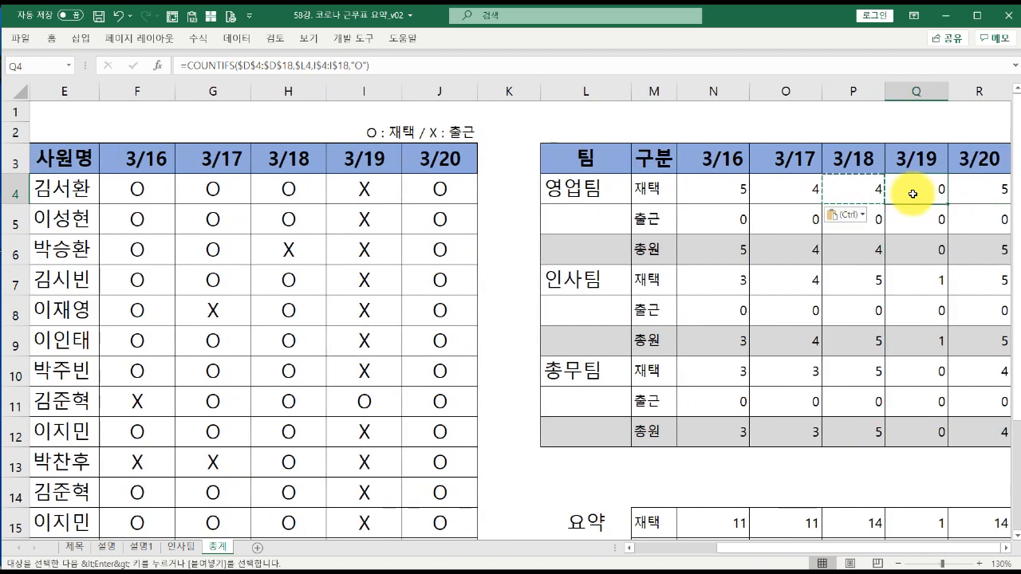
pyautogui.press('Right')
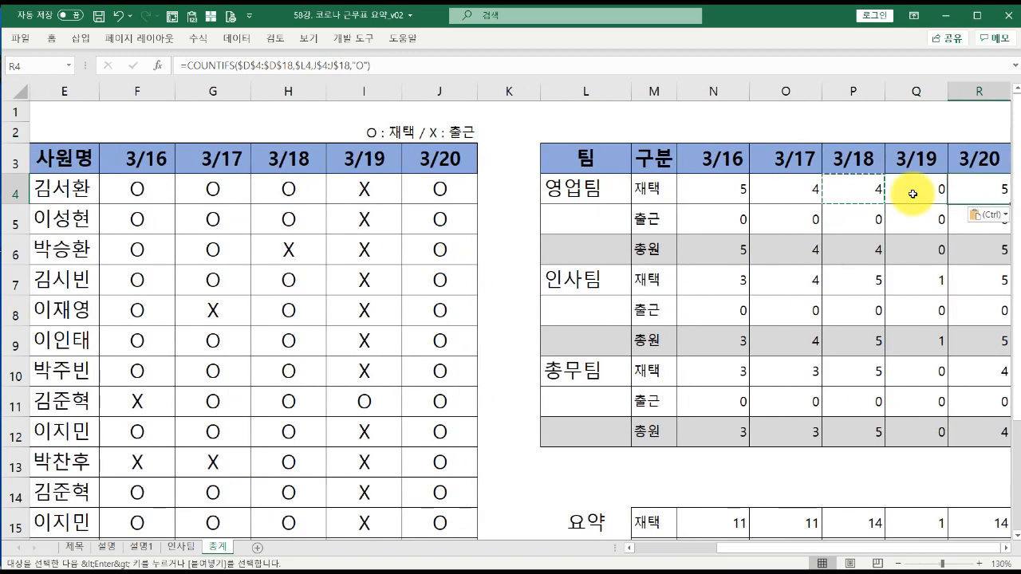
pyautogui.press('Left')
pyautogui.press('Left')
pyautogui.press('Left')
pyautogui.moveTo(752, 194); pyautogui.dragTo(985, 194)
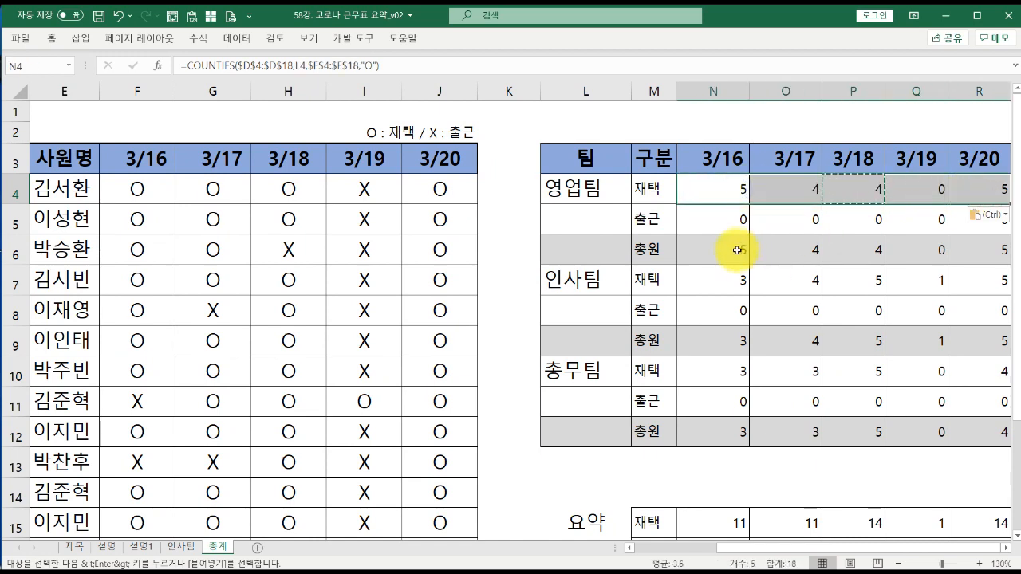
# Examine the 영업팀 출근 COUNTIFS formula in N5 and its team criterion $L5, leaving the formula unedited.
pyautogui.click(657, 224)
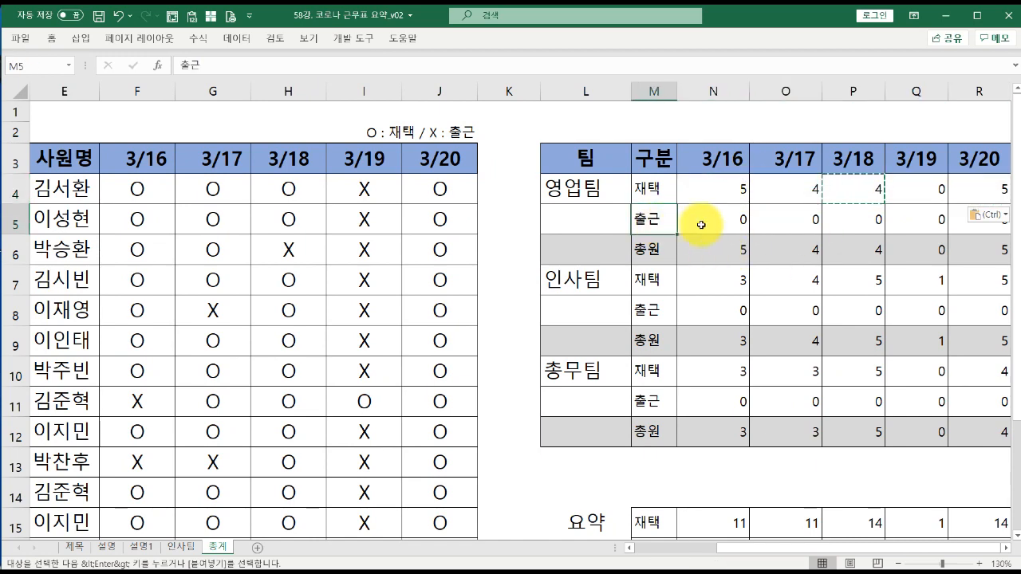
pyautogui.doubleClick(729, 224)
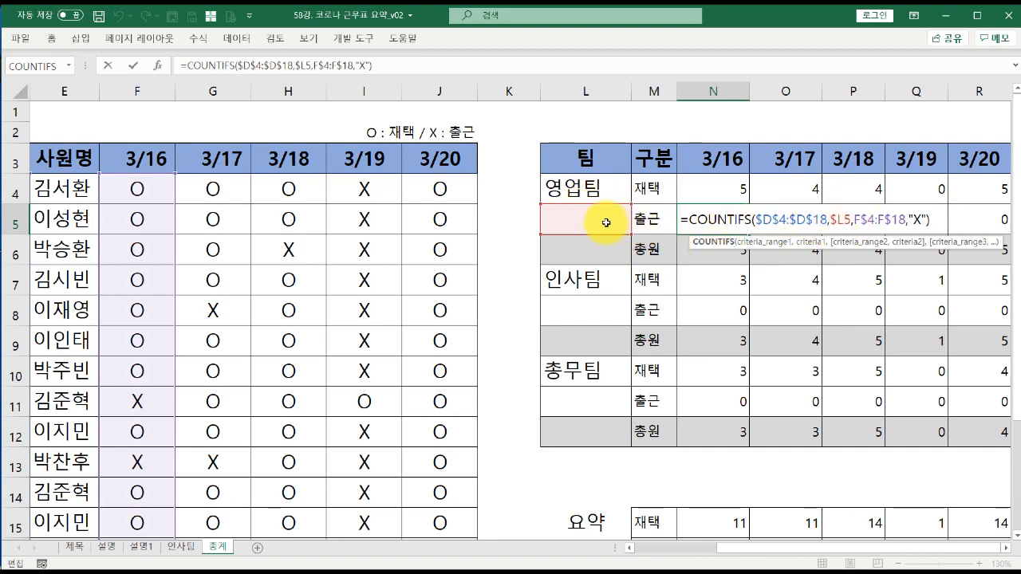
pyautogui.press('Return')
# Copy the team name 영업팀 from L4 into the blank cells L5 and L6.
pyautogui.click(595, 191)
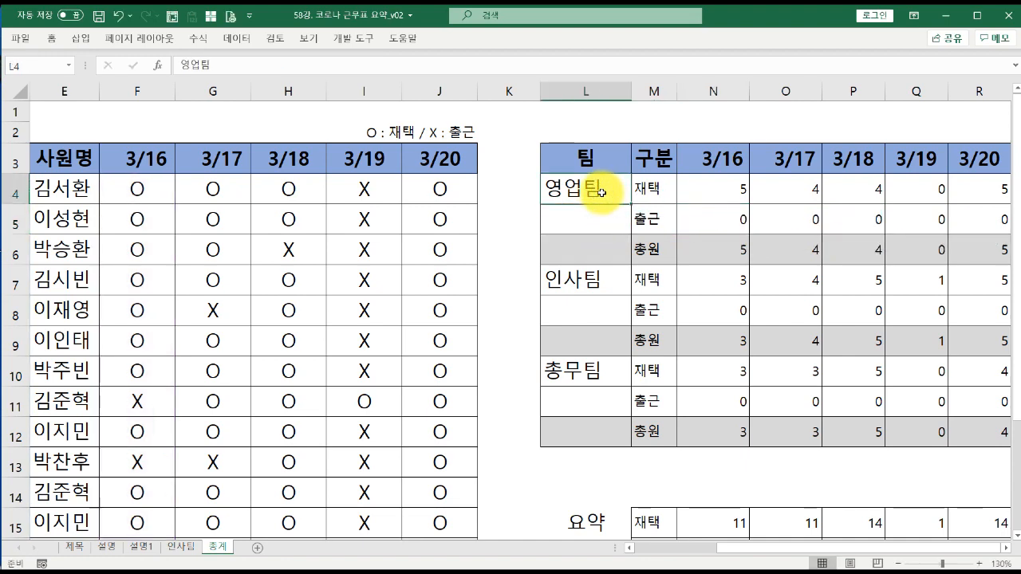
pyautogui.hotkey('ctrl', 'c')
pyautogui.click(598, 220)
pyautogui.hotkey('ctrl', 'v')
pyautogui.click(601, 248)
pyautogui.hotkey('ctrl', 'v')
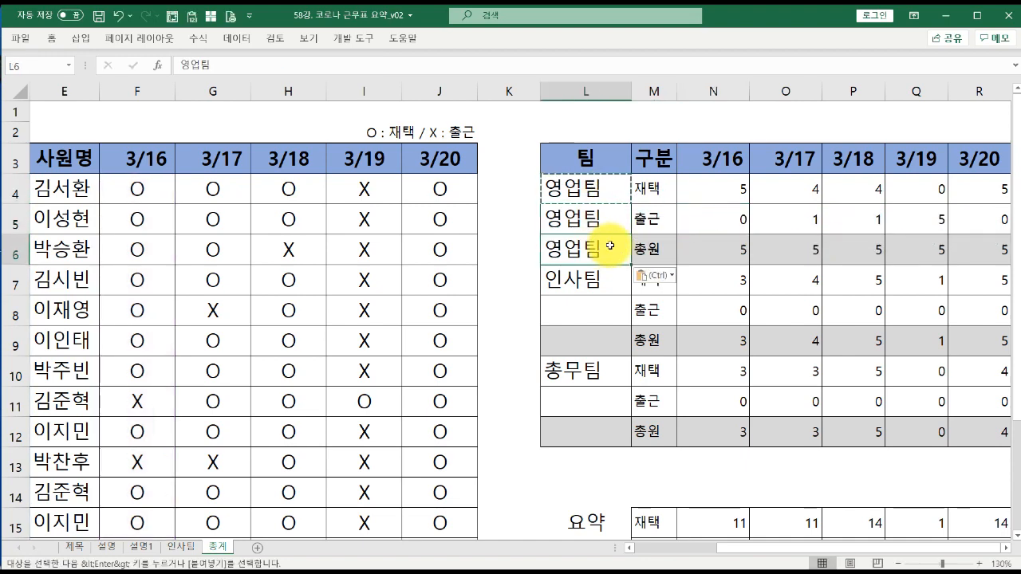
# Undo the two pasted team names in L5 and L6 and clear the copy marquee.
pyautogui.click(601, 194)
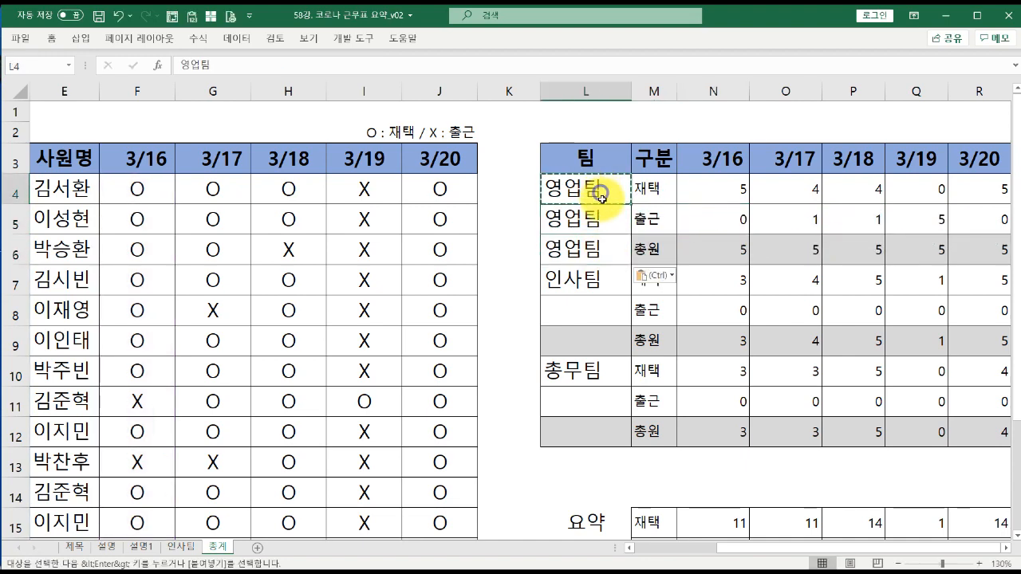
pyautogui.hotkey('ctrl', 'z')
pyautogui.hotkey('ctrl', 'z')
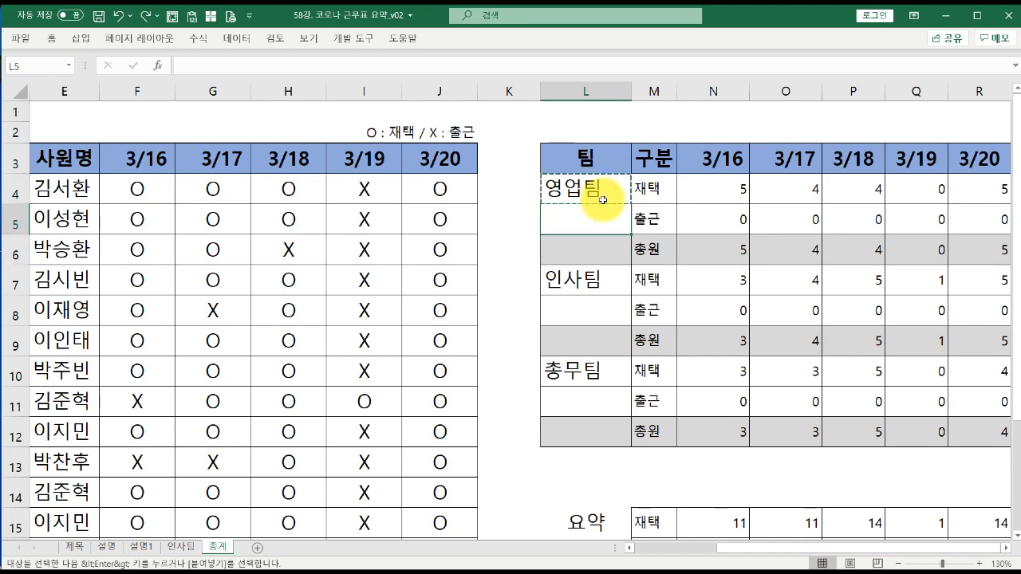
pyautogui.press('Escape')
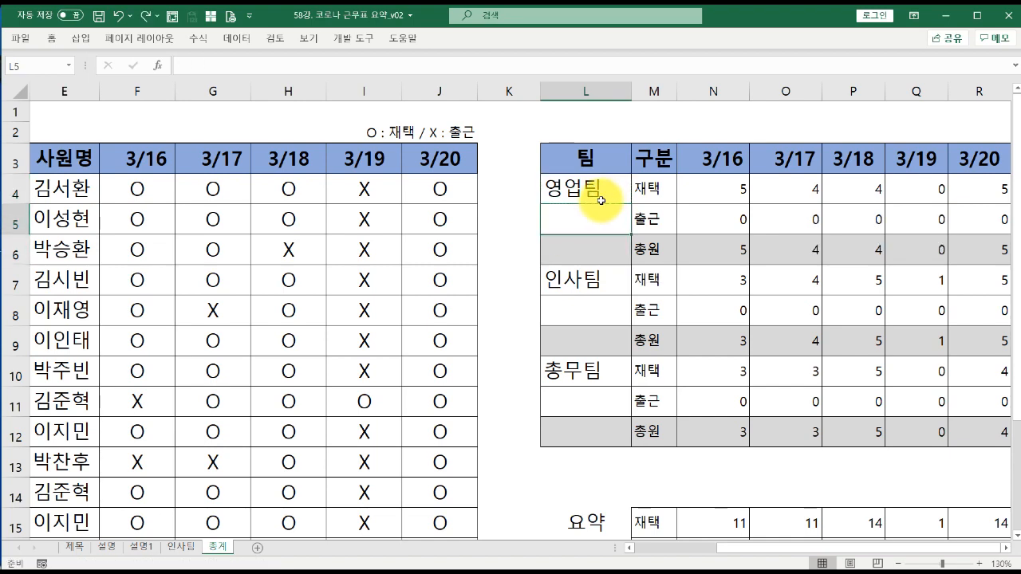
# Read the 빈셀 채우기 steps on sheet 설명1 and the COUNTIFS notes on 설명, ending on sheet 총계.
pyautogui.click(152, 551)
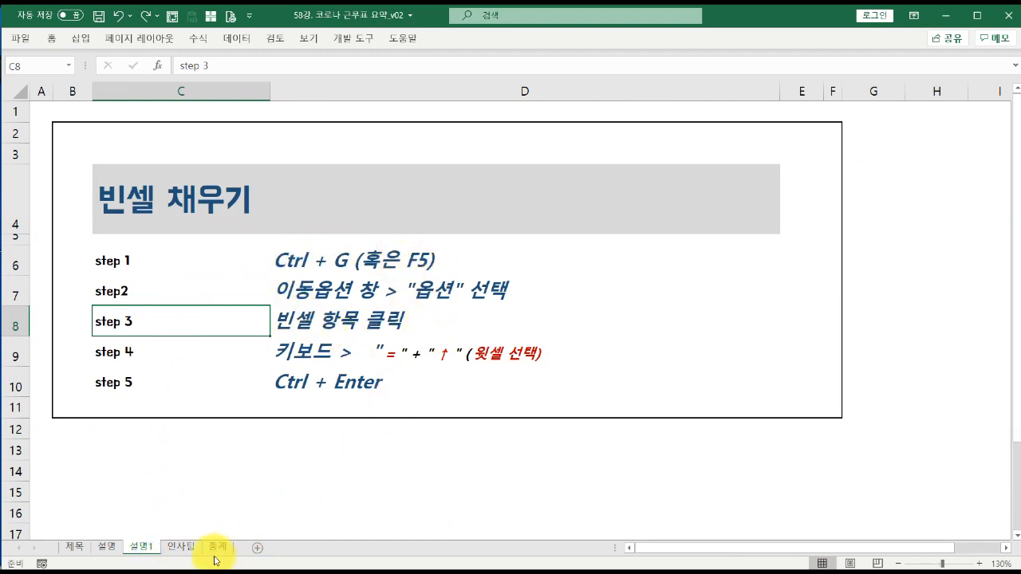
pyautogui.click(107, 550)
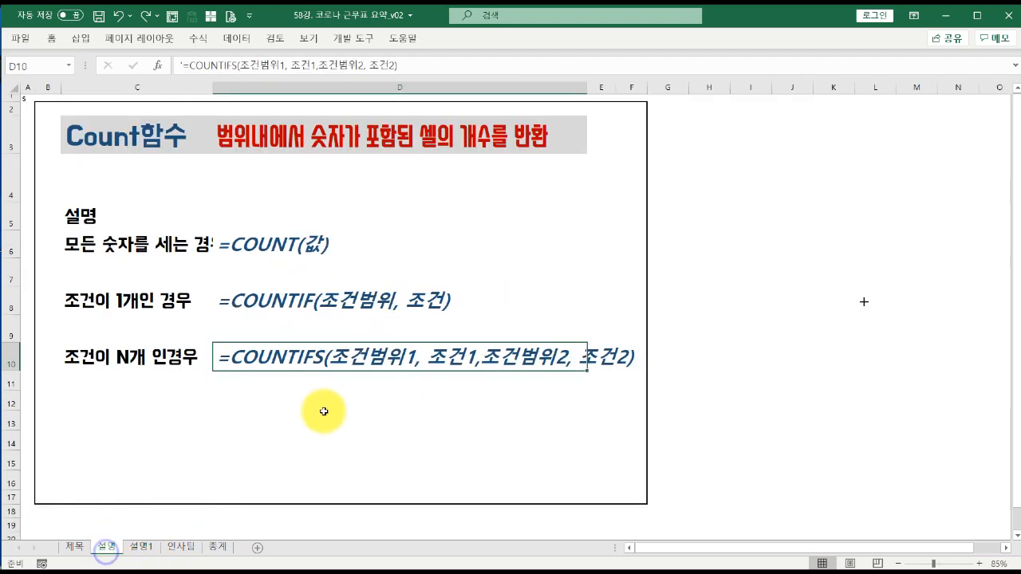
pyautogui.click(215, 549)
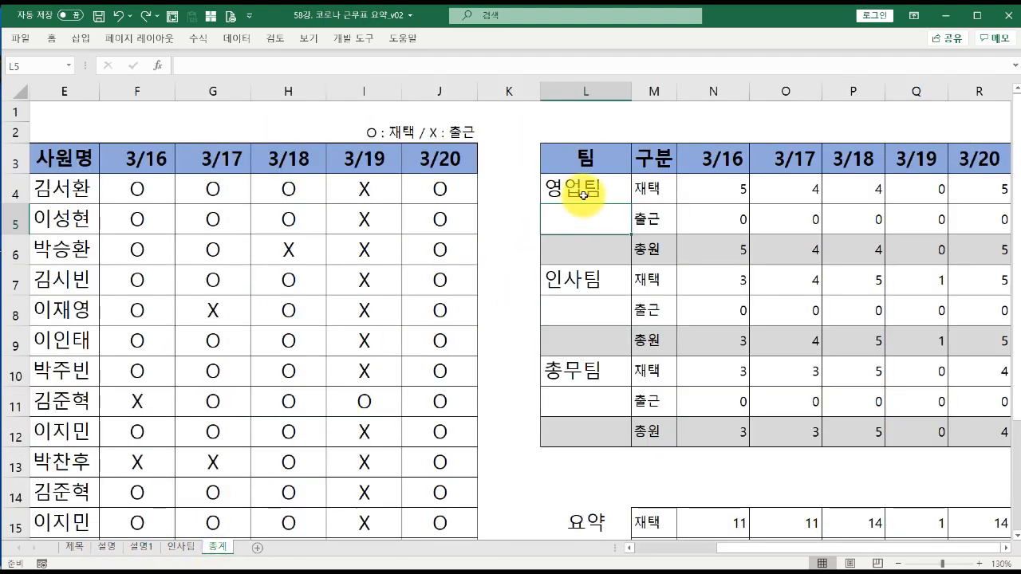
# Select only the blank cells within the team column range L4:L12 using the Go To 빈 셀 option.
pyautogui.click(584, 194)
pyautogui.hotkey('ctrl', 'c')
pyautogui.moveTo(591, 191); pyautogui.dragTo(590, 426)
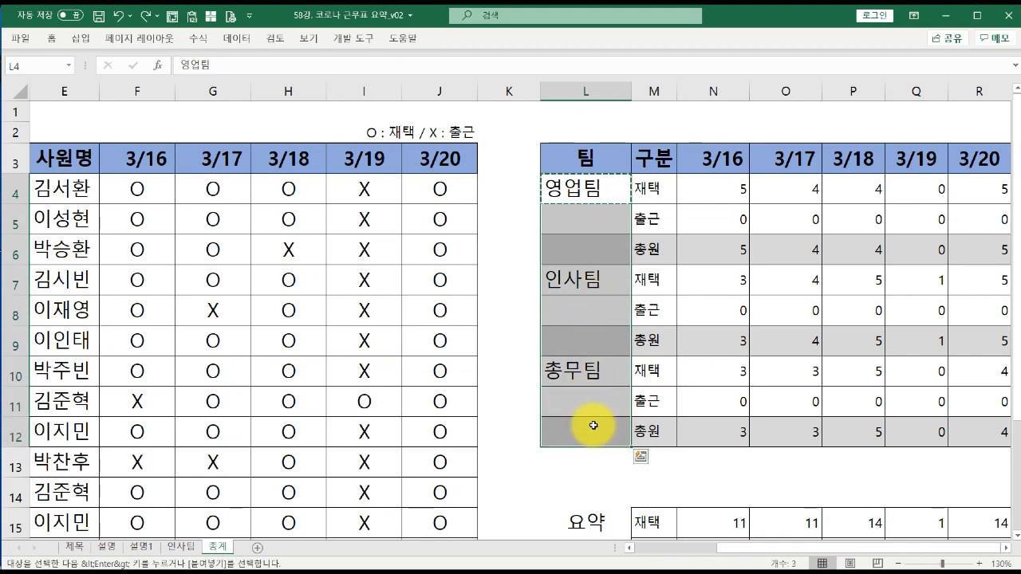
pyautogui.press('F5')
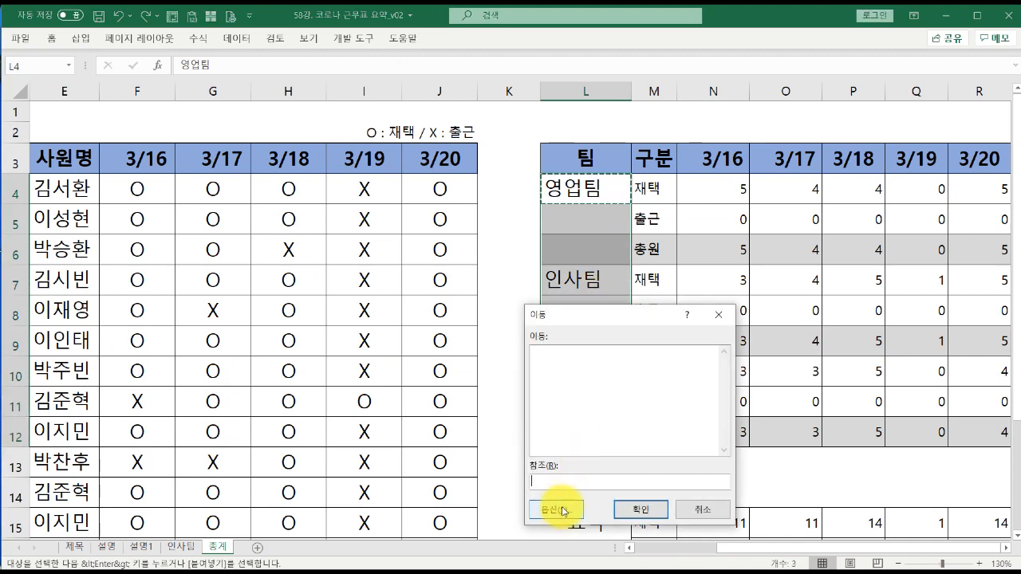
pyautogui.click(561, 511)
pyautogui.click(525, 445)
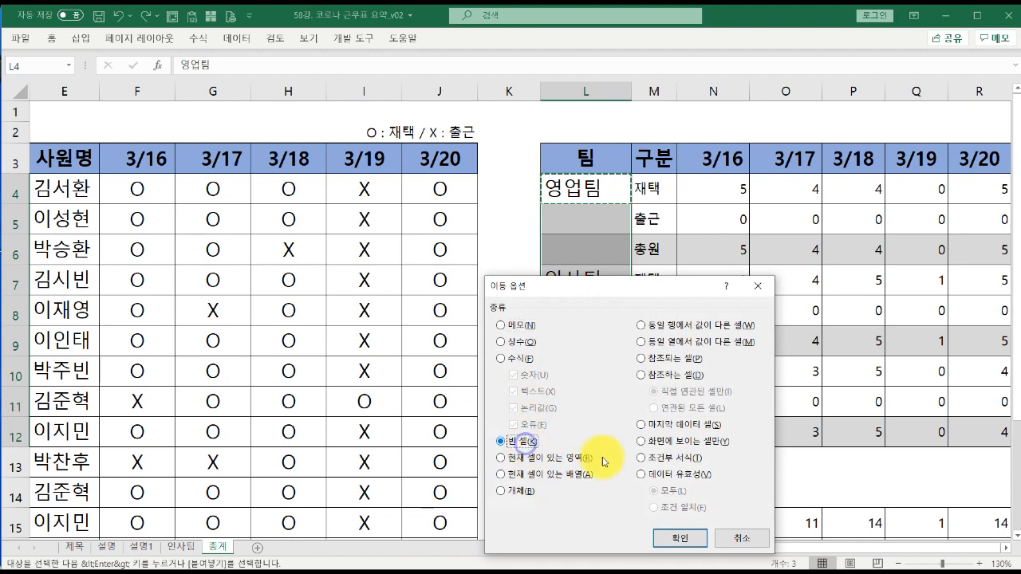
pyautogui.click(679, 538)
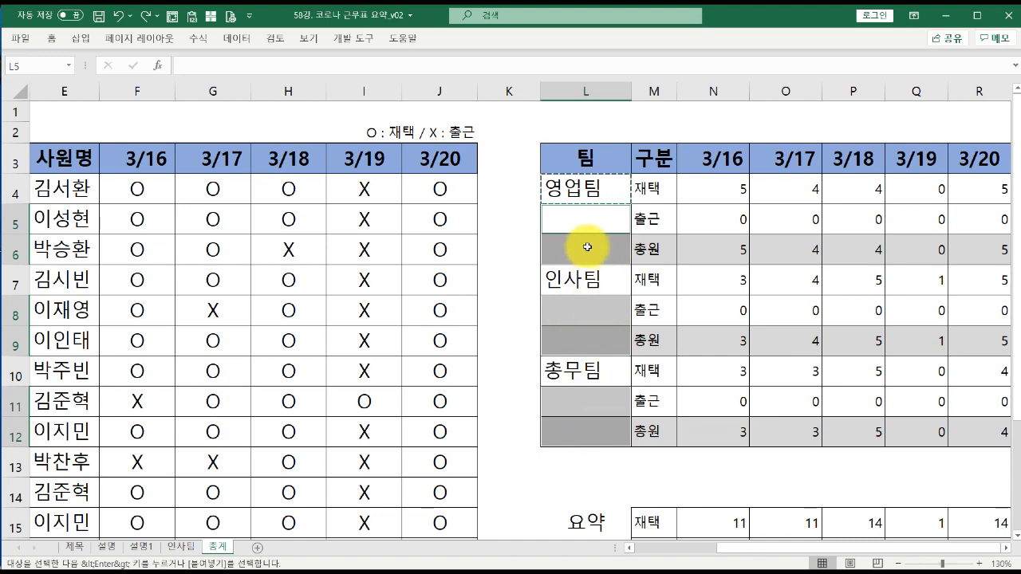
# Fill all selected blank team cells at once with the relative formula =L4, repeating the team name above.
pyautogui.write('=')
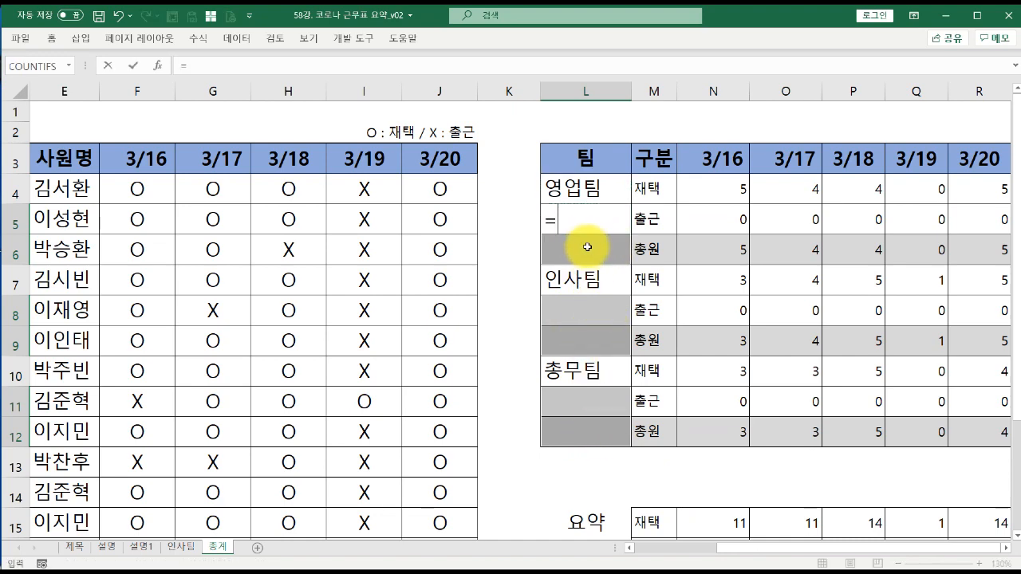
pyautogui.click(592, 191)
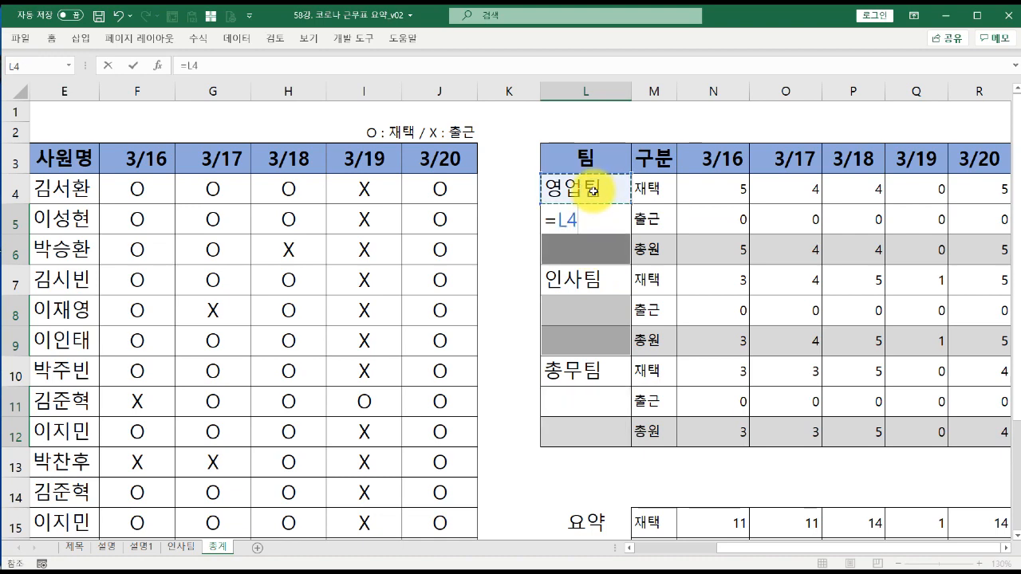
pyautogui.hotkey('ctrl', 'Return')
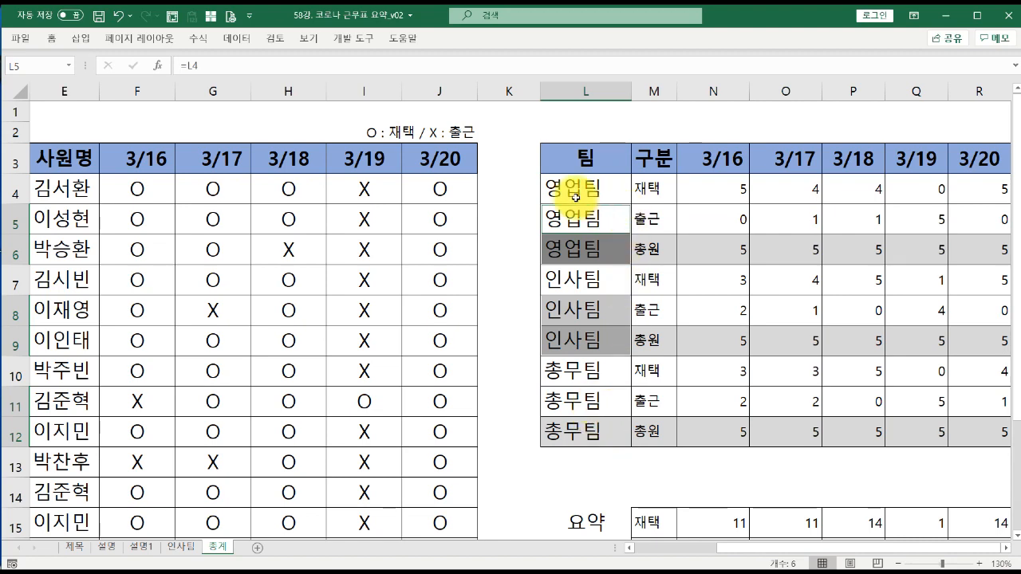
# Review the filled team names in column L and the attendance counts in N4:R12.
pyautogui.click(715, 193)
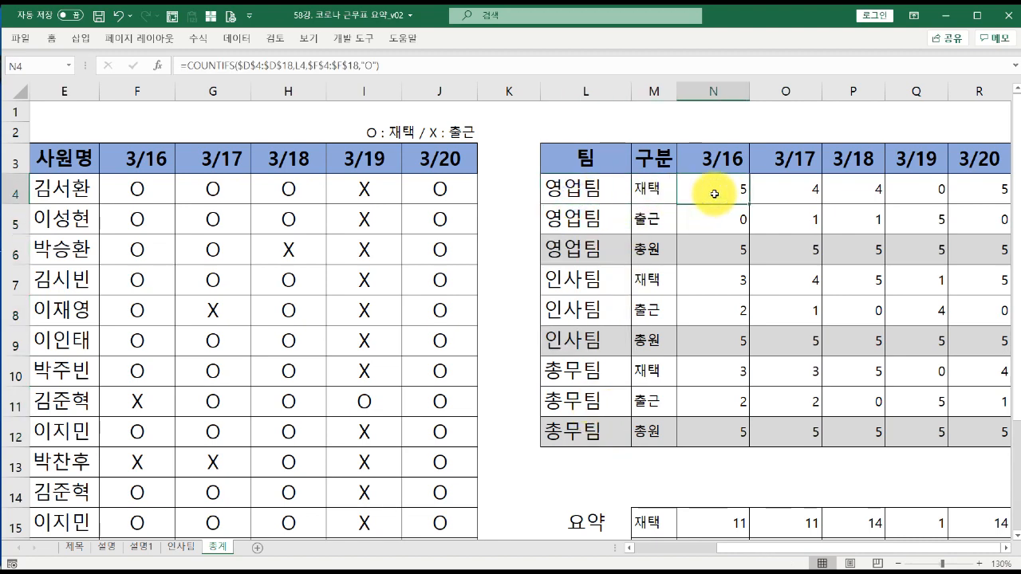
pyautogui.moveTo(590, 191); pyautogui.dragTo(590, 401)
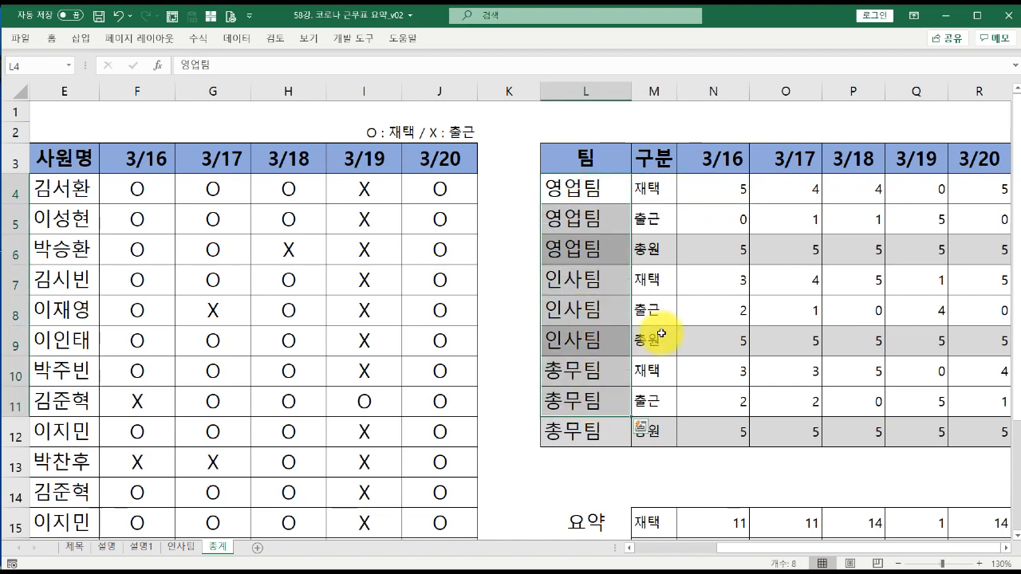
pyautogui.click(697, 297)
pyautogui.scroll(-1, 697, 302)
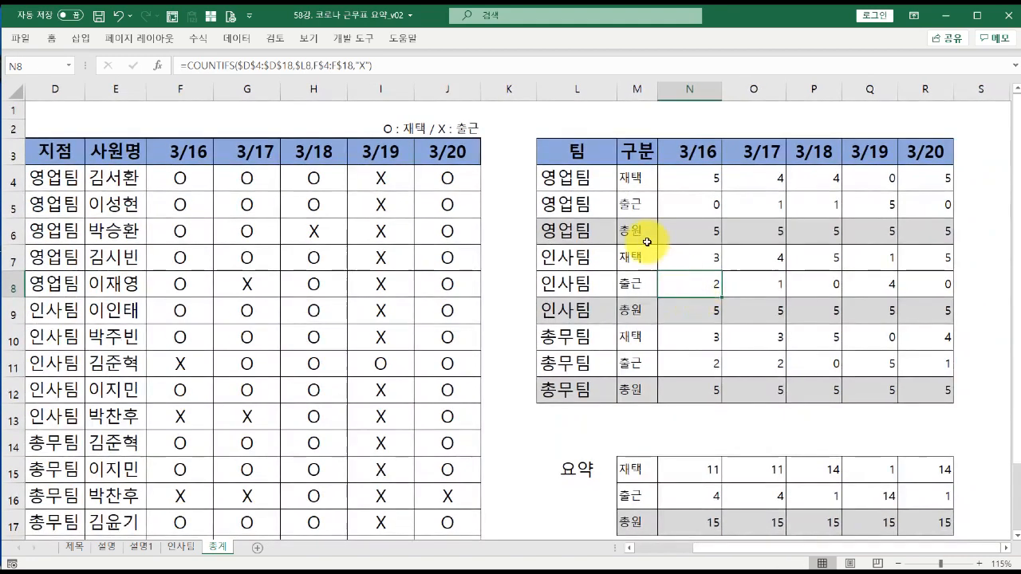
pyautogui.moveTo(668, 175); pyautogui.dragTo(912, 380)
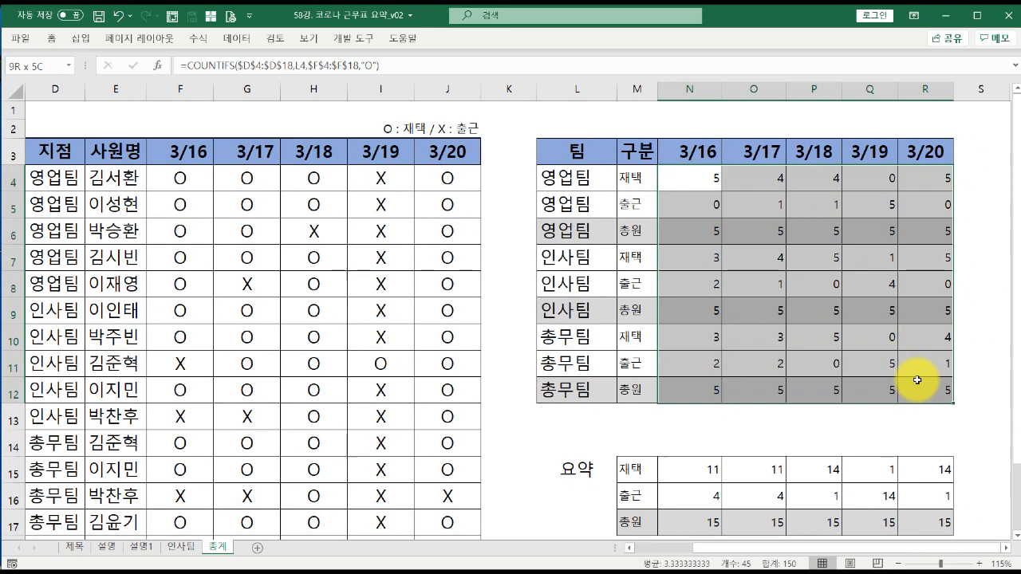
# Examine the ranges and the 재택 criterion of the SUMIF formula in summary cell N15, leaving it unedited.
pyautogui.scroll(-1, 710, 375)
pyautogui.click(703, 410)
pyautogui.scroll(1, 702, 411)
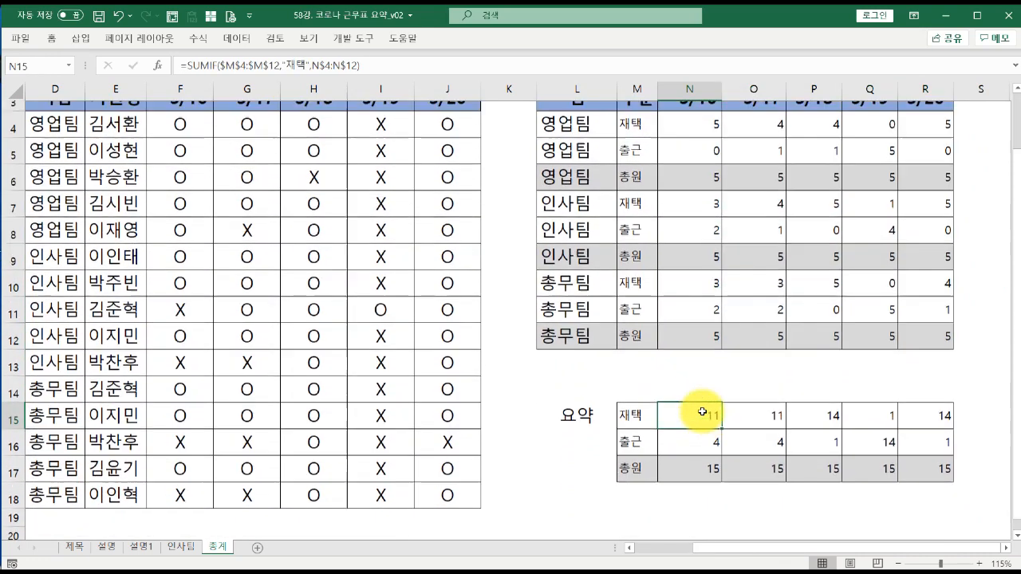
pyautogui.doubleClick(703, 472)
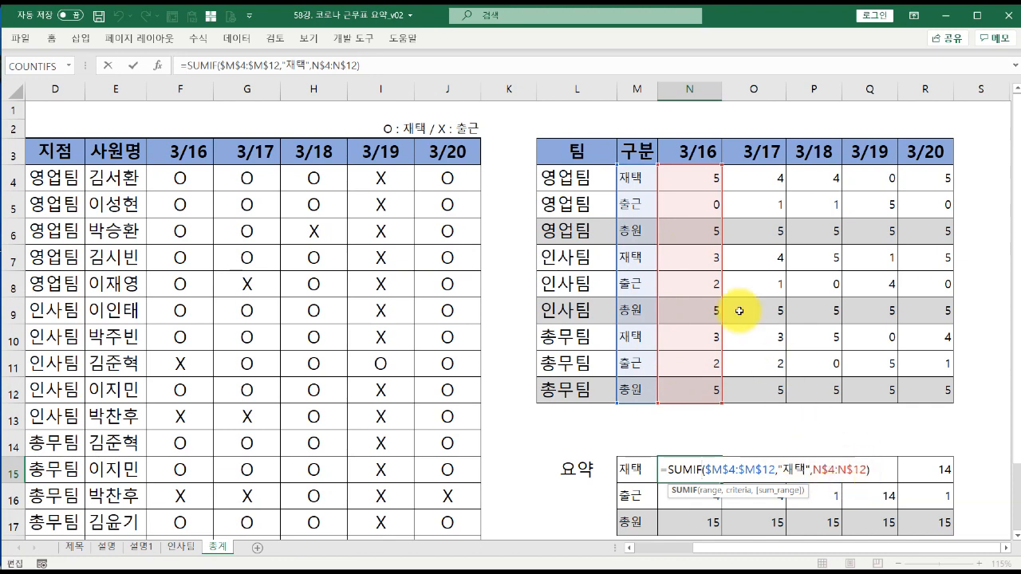
pyautogui.click(706, 480)
pyautogui.doubleClick(706, 476)
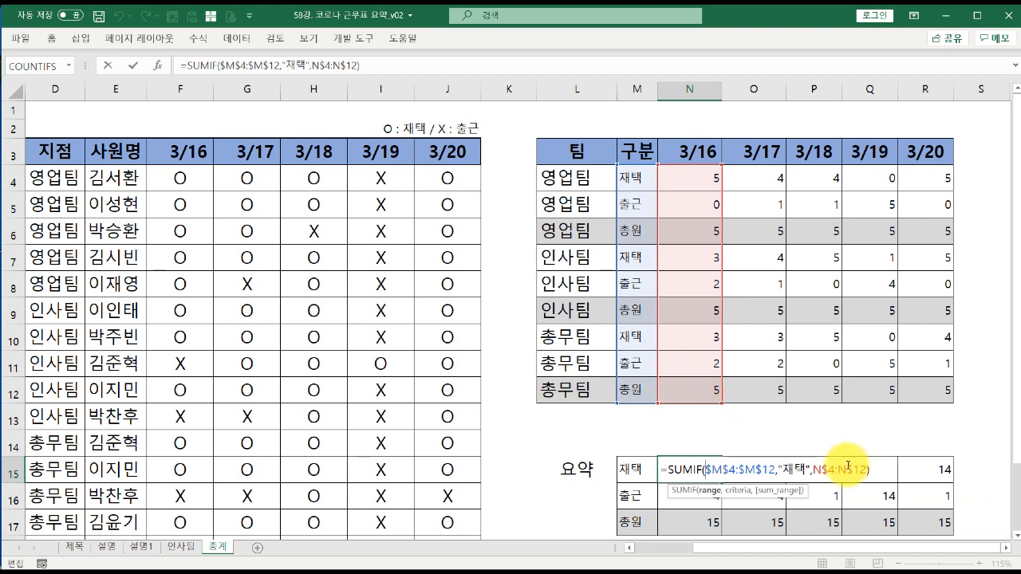
pyautogui.press('Return')
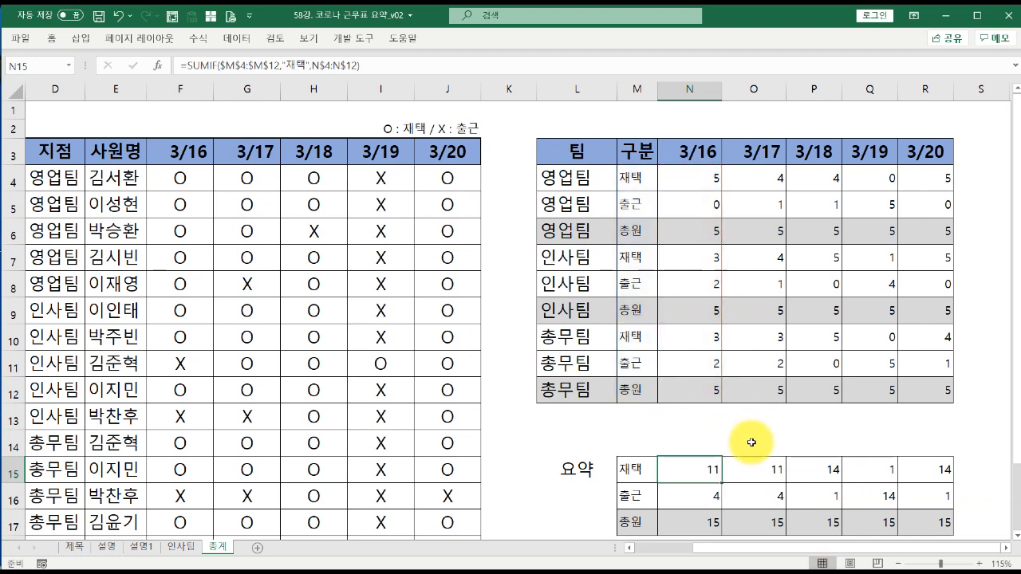
# Compare the sum ranges of the 재택 SUMIF formulas in the 3/17 to 3/20 summary cells O15:R15.
pyautogui.click(764, 471)
pyautogui.click(815, 470)
pyautogui.doubleClick(815, 470)
pyautogui.press('Escape')
pyautogui.click(892, 471)
pyautogui.doubleClick(895, 472)
pyautogui.click(917, 471)
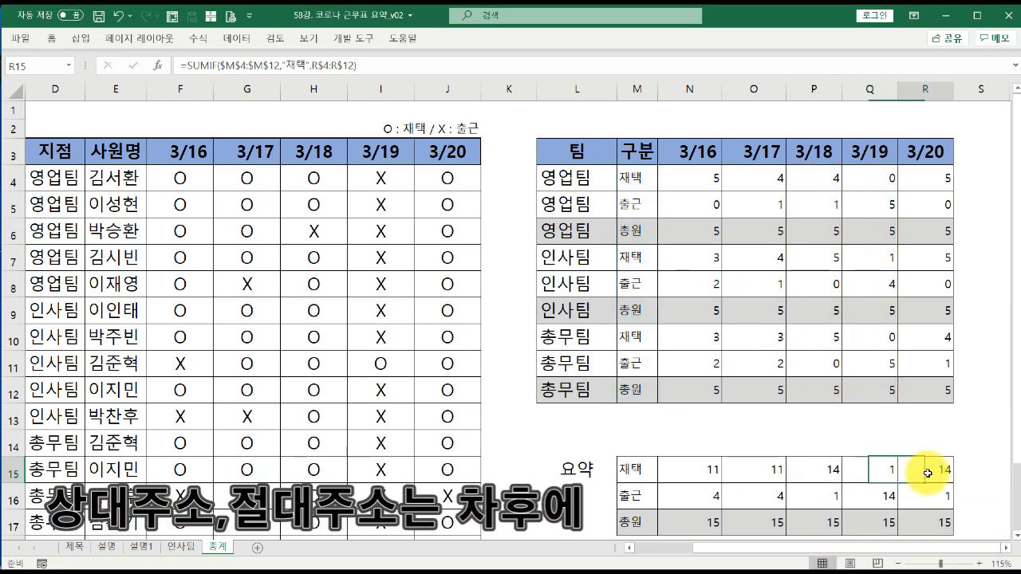
pyautogui.doubleClick(917, 472)
pyautogui.click(870, 471)
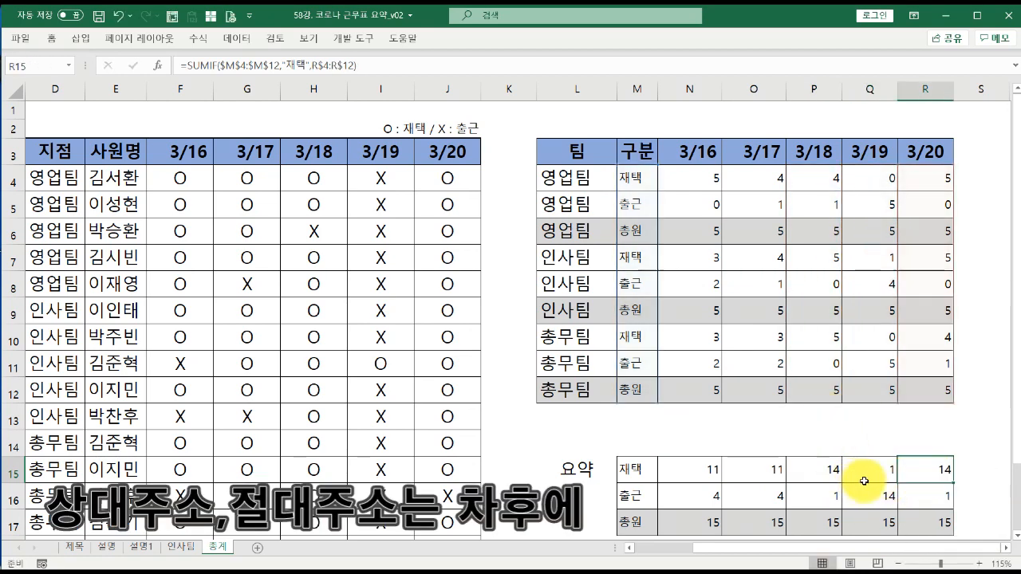
pyautogui.doubleClick(870, 470)
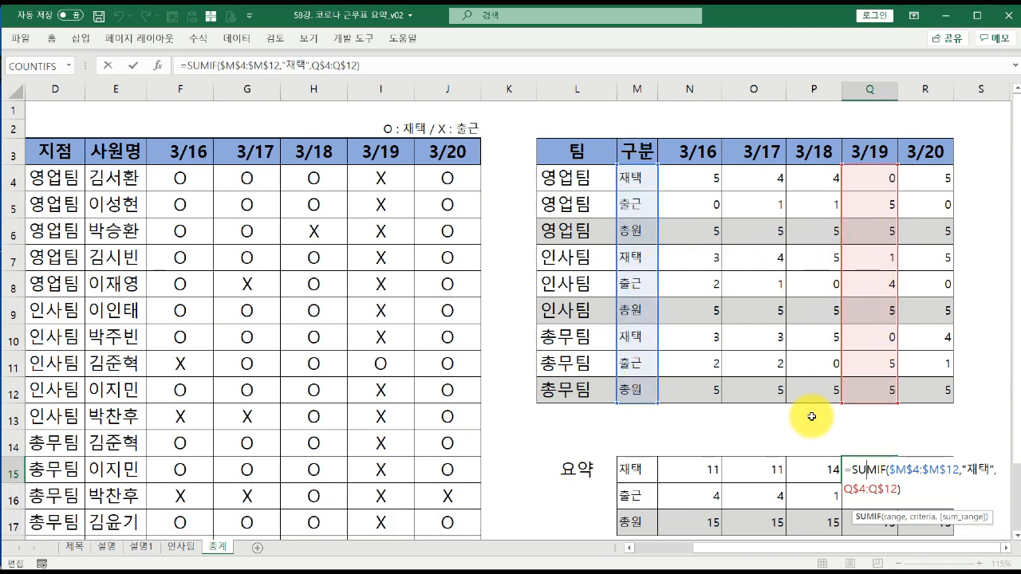
pyautogui.press('Return')
# Recheck the references in the 재택 SUMIF formulas of P15, O15 and N15 without changing them.
pyautogui.doubleClick(814, 470)
pyautogui.press('Escape')
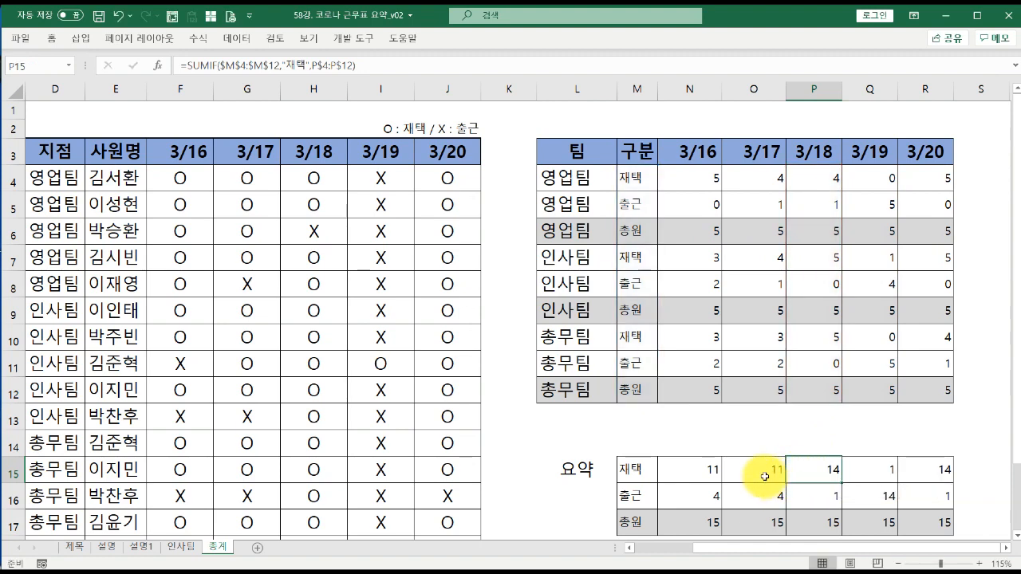
pyautogui.doubleClick(772, 470)
pyautogui.press('Escape')
pyautogui.doubleClick(706, 471)
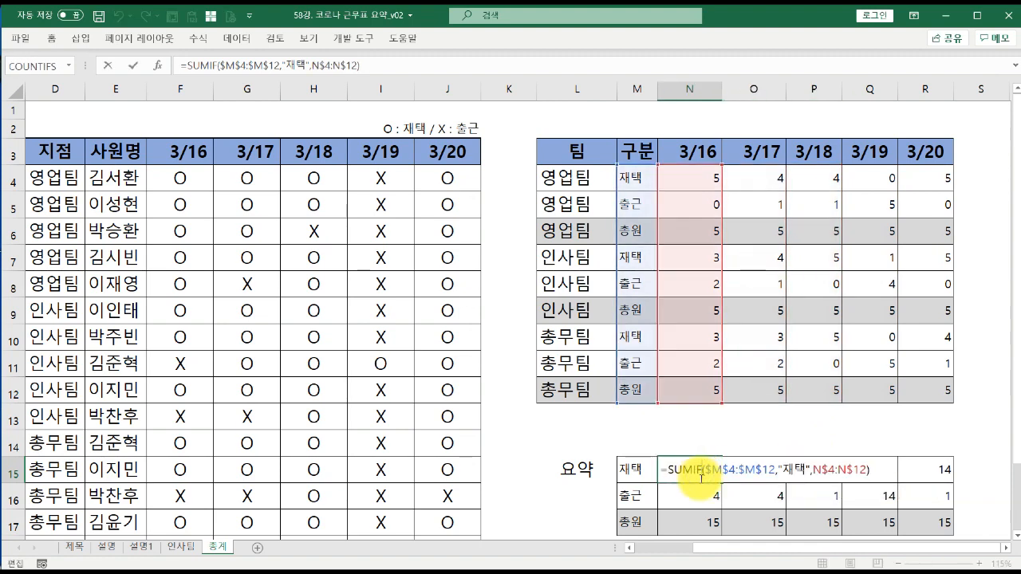
pyautogui.press('Escape')
# Compare the criterion and sum ranges of the 출근 SUMIF formulas in N16, O16 and P16.
pyautogui.doubleClick(699, 496)
pyautogui.press('Escape')
pyautogui.doubleClick(771, 502)
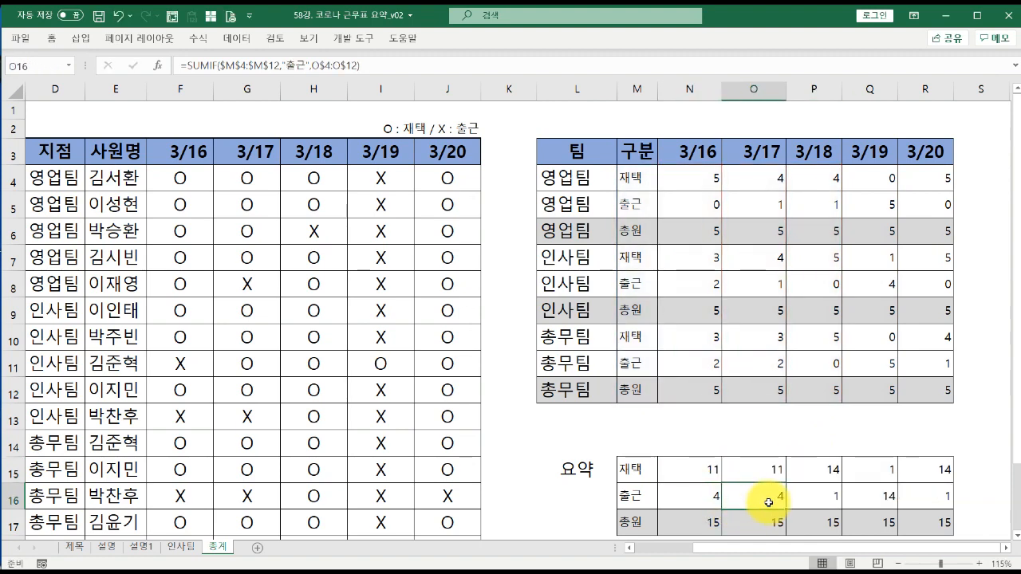
pyautogui.press('Escape')
pyautogui.click(819, 501)
pyautogui.doubleClick(819, 500)
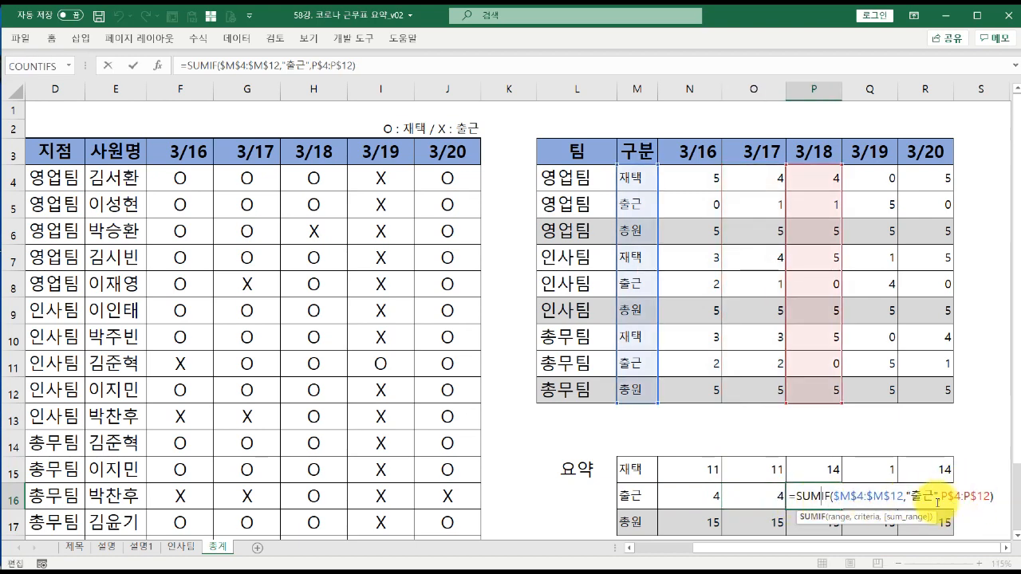
pyautogui.press('Escape')
pyautogui.click(739, 493)
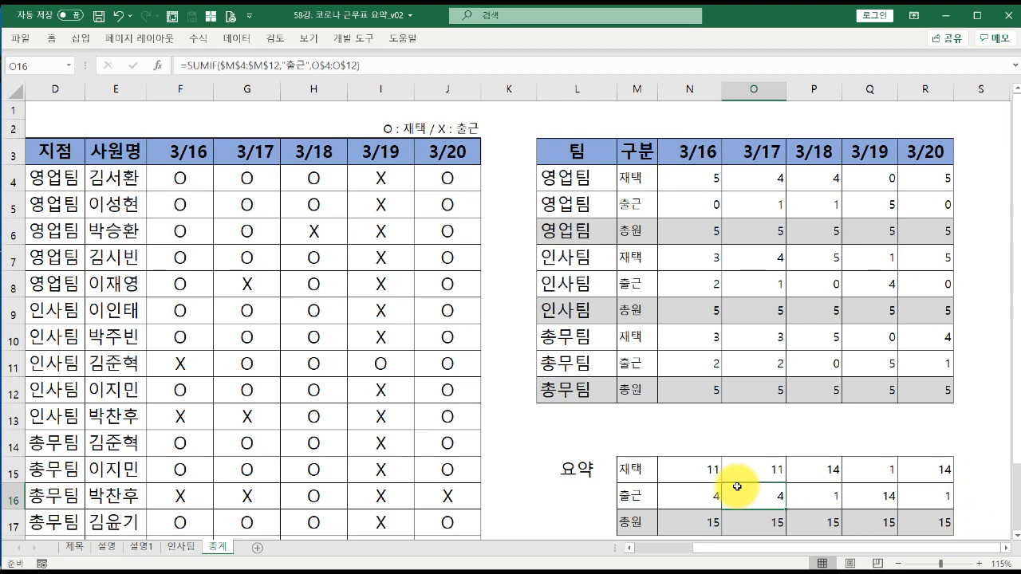